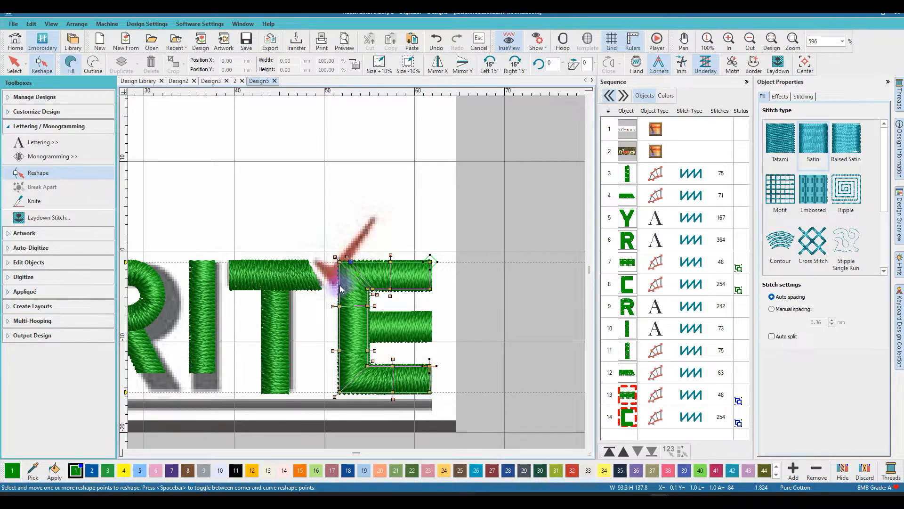
- Bevel the upper-left corner of the final E in RITE so its edge clears the red check mark
{"action": "left_click", "coordinate": [340, 284]}
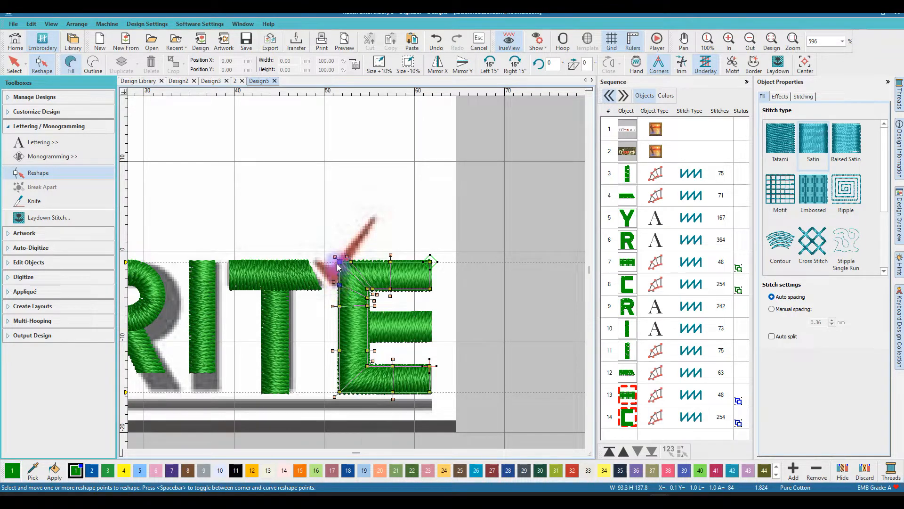
{"action": "left_click_drag", "start_coordinate": [337, 263], "coordinate": [347, 271]}
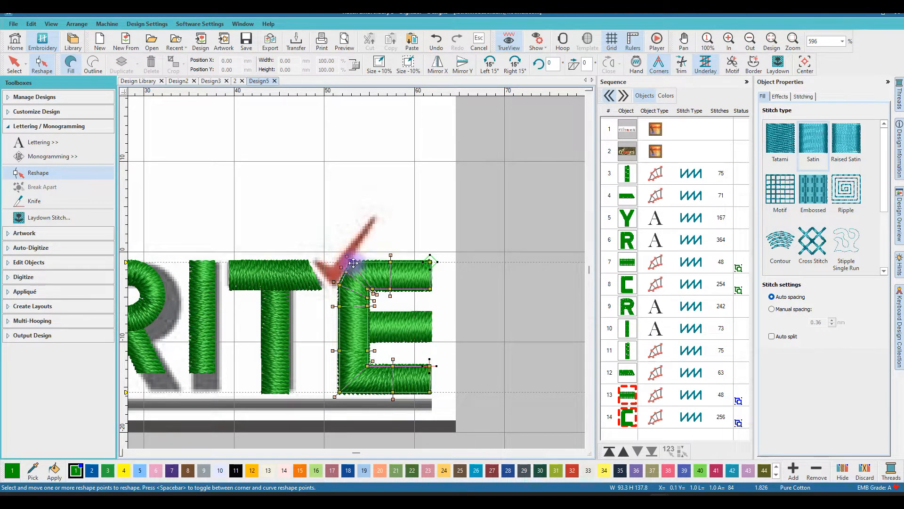
{"action": "left_click_drag", "start_coordinate": [357, 262], "coordinate": [338, 289]}
{"action": "left_click", "coordinate": [340, 285]}
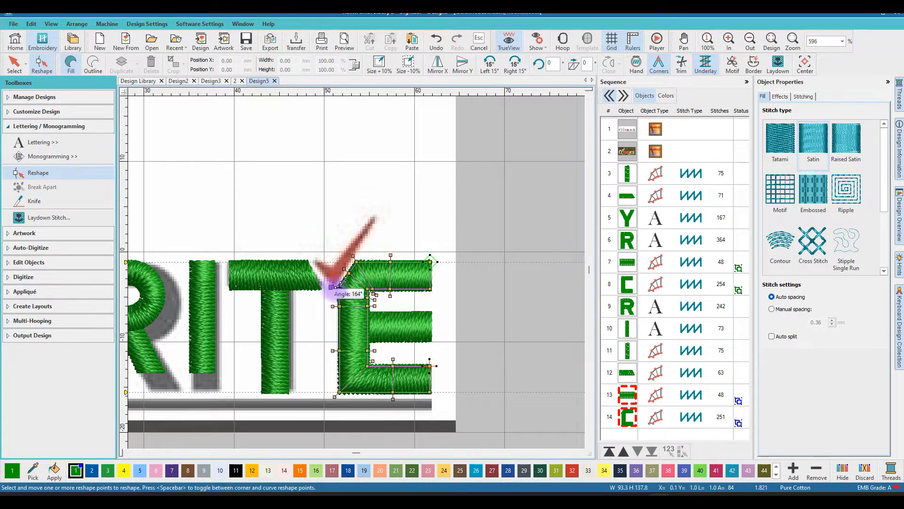
{"action": "scroll", "coordinate": [334, 288], "scroll_direction": "up", "scroll_amount": 3}
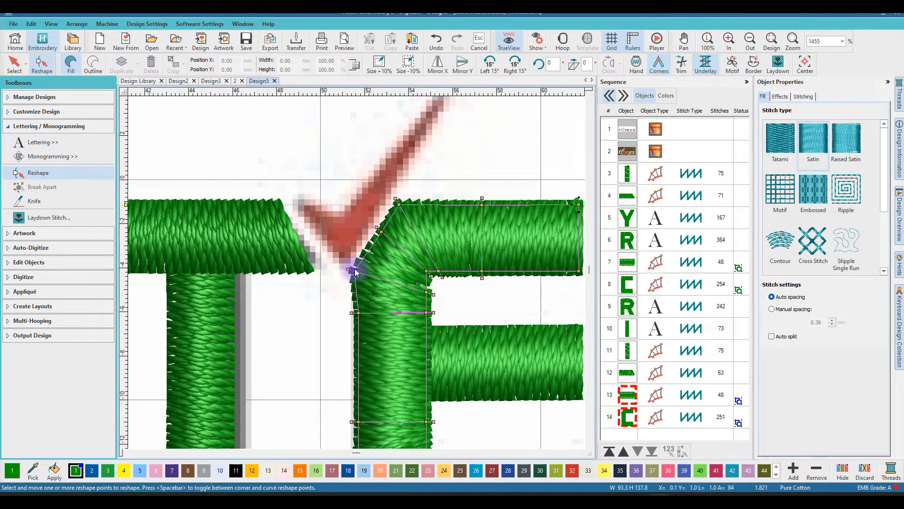
{"action": "left_click_drag", "start_coordinate": [353, 269], "coordinate": [358, 271]}
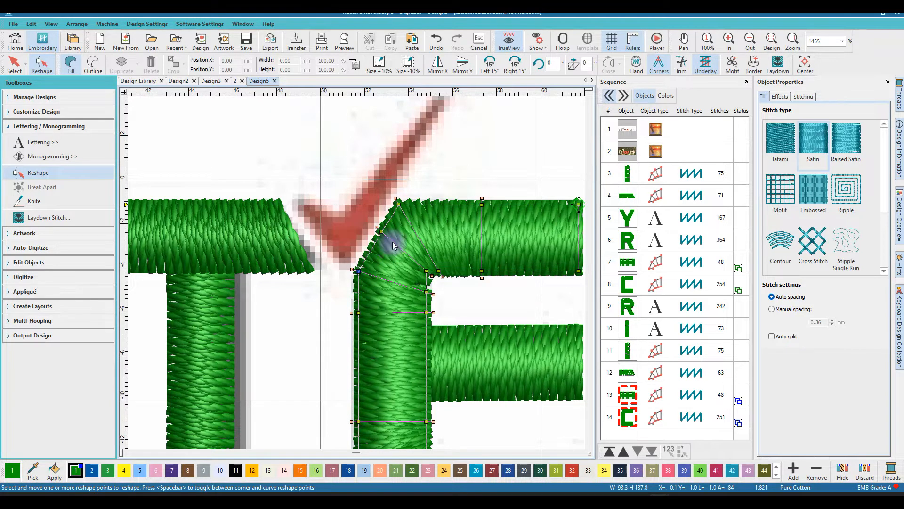
- Fine-tune the reshape points along the E's bevelled corner to soften its curve beside the check mark, then finish reshaping
{"action": "scroll", "coordinate": [392, 242], "scroll_direction": "down", "scroll_amount": 2}
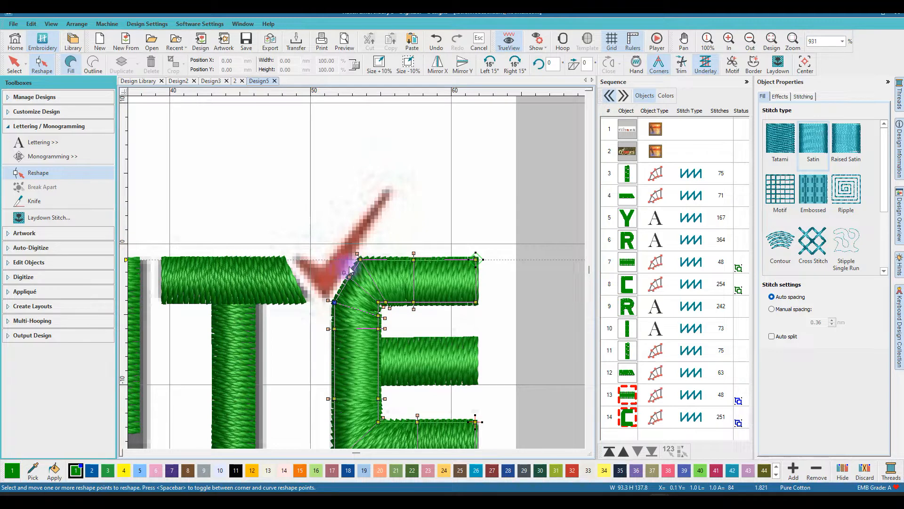
{"action": "left_click_drag", "start_coordinate": [362, 258], "coordinate": [365, 258]}
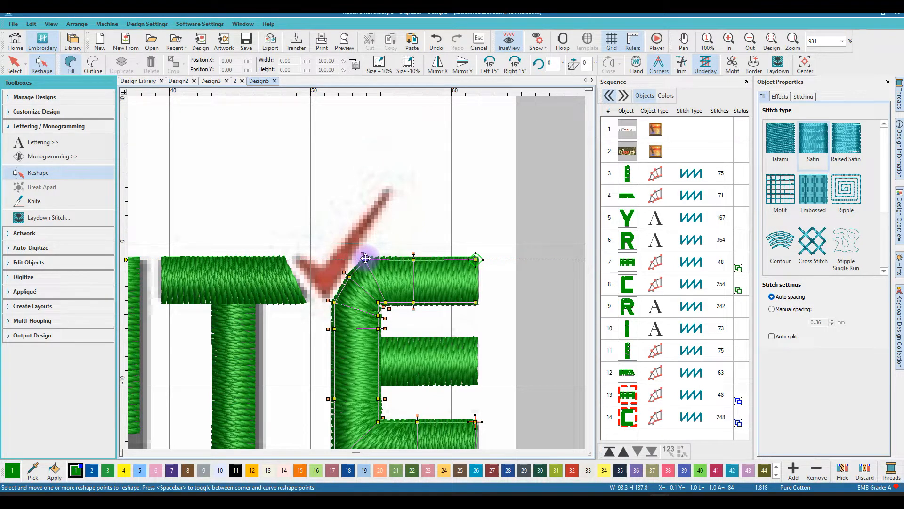
{"action": "left_click_drag", "start_coordinate": [366, 258], "coordinate": [368, 260]}
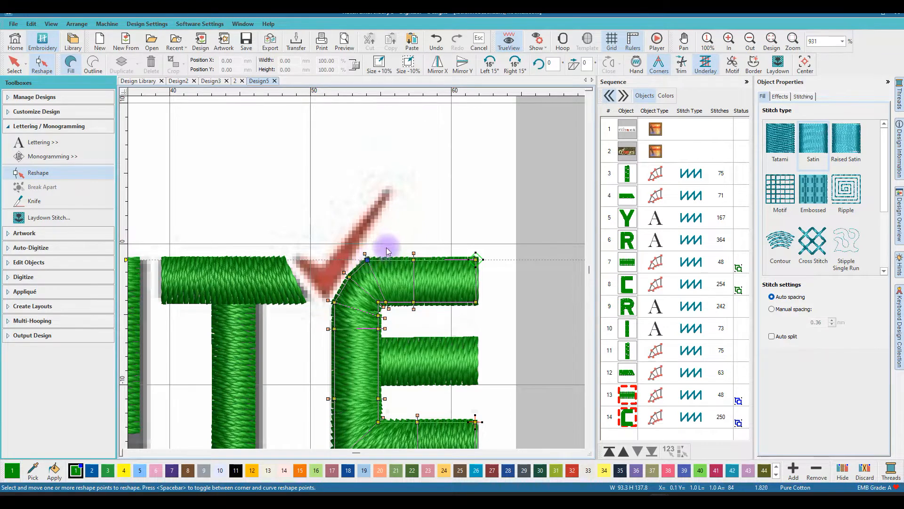
{"action": "left_click_drag", "start_coordinate": [332, 303], "coordinate": [351, 280]}
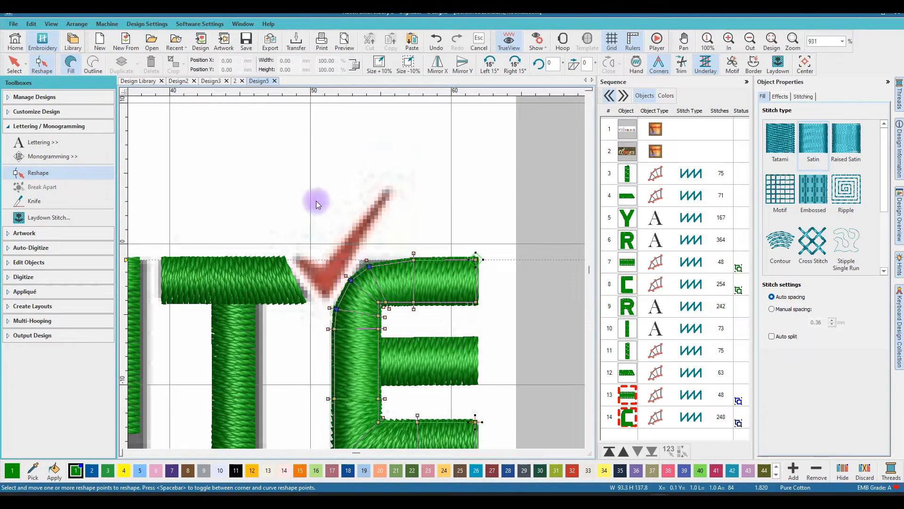
{"action": "left_click", "coordinate": [436, 40]}
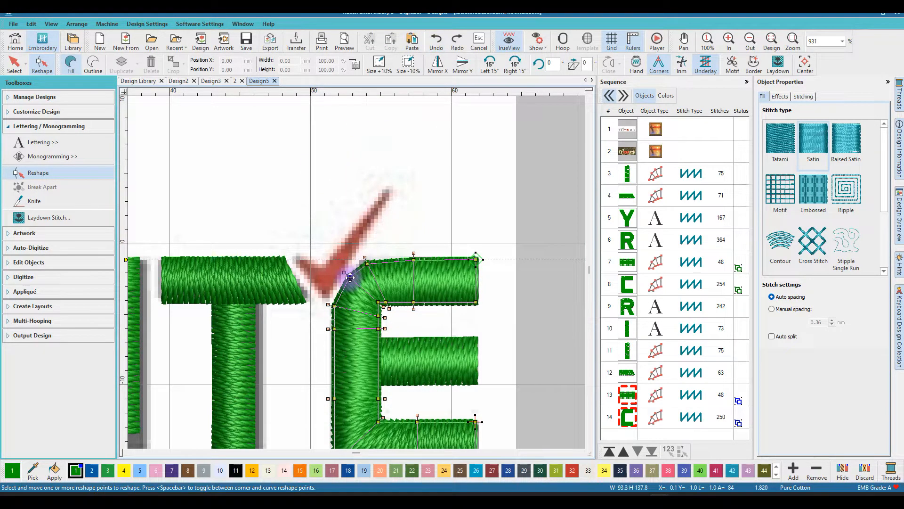
{"action": "left_click_drag", "start_coordinate": [350, 277], "coordinate": [352, 279]}
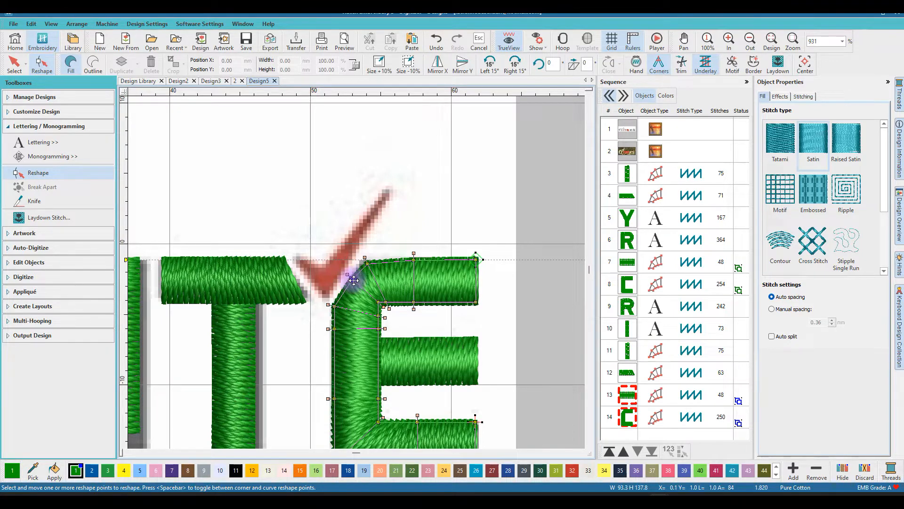
{"action": "scroll", "coordinate": [353, 280], "scroll_direction": "down", "scroll_amount": 2}
{"action": "scroll", "coordinate": [355, 273], "scroll_direction": "down", "scroll_amount": 1}
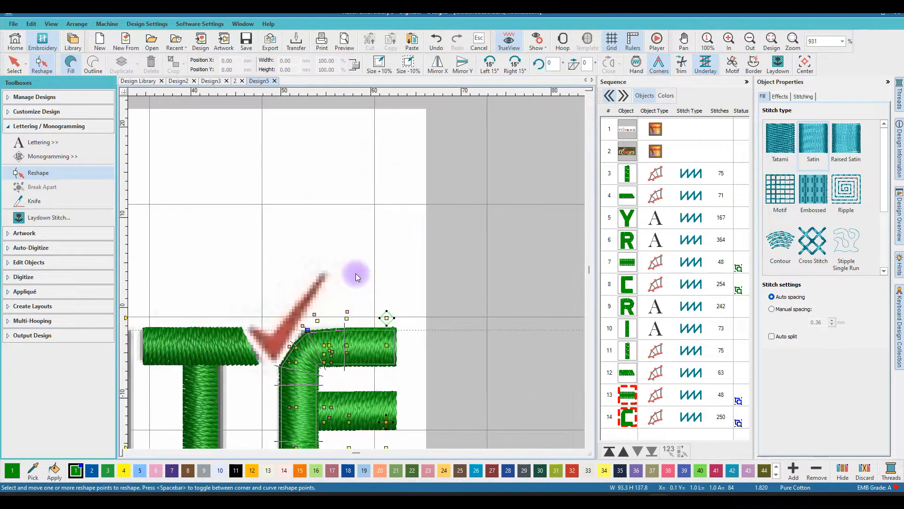
{"action": "scroll", "coordinate": [355, 274], "scroll_direction": "down", "scroll_amount": 1}
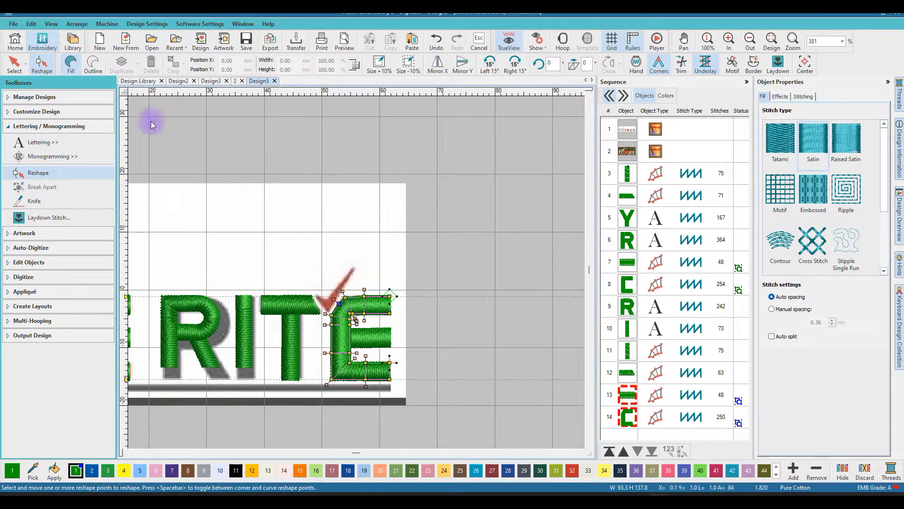
{"action": "left_click", "coordinate": [15, 63]}
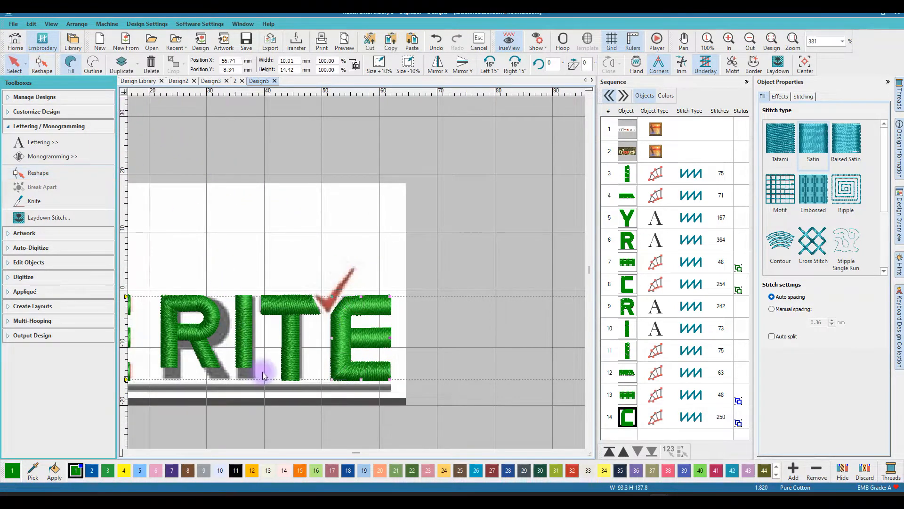
- Set up closed-shape digitizing for the tyre track with a Satin fill in grey thread colour 9
{"action": "scroll", "coordinate": [352, 272], "scroll_direction": "down", "scroll_amount": 3}
{"action": "scroll", "coordinate": [351, 273], "scroll_direction": "down", "scroll_amount": 1}
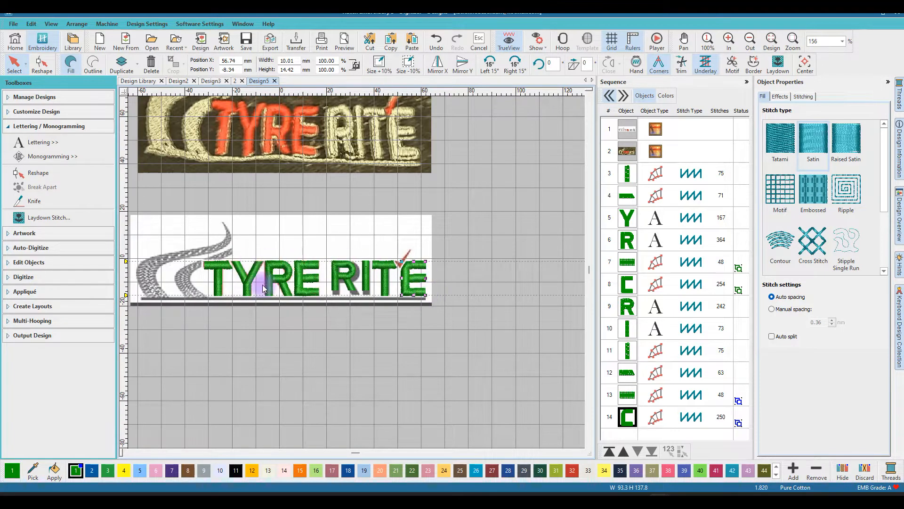
{"action": "scroll", "coordinate": [239, 279], "scroll_direction": "up", "scroll_amount": 1}
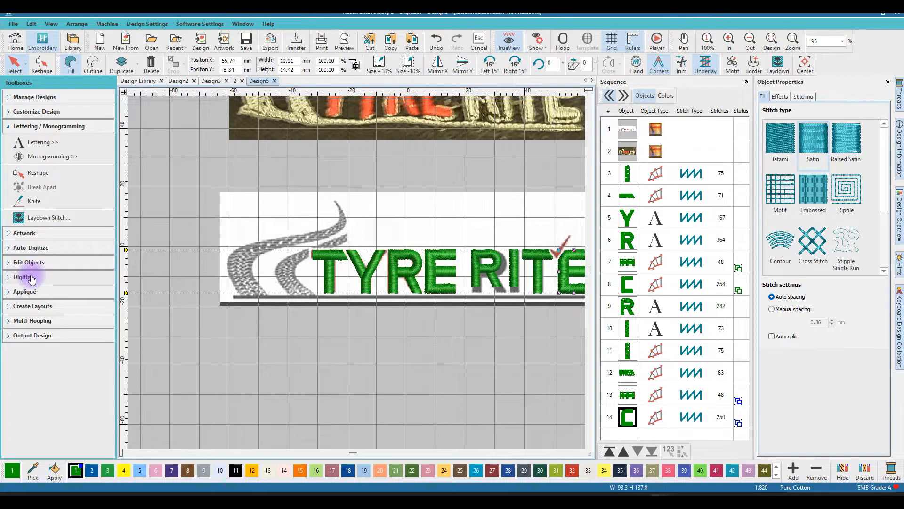
{"action": "left_click", "coordinate": [32, 279]}
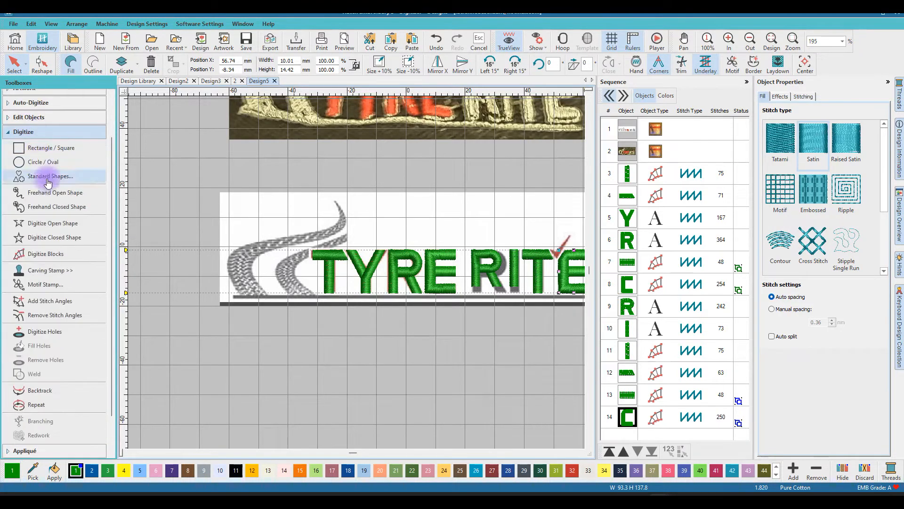
{"action": "left_click", "coordinate": [60, 240]}
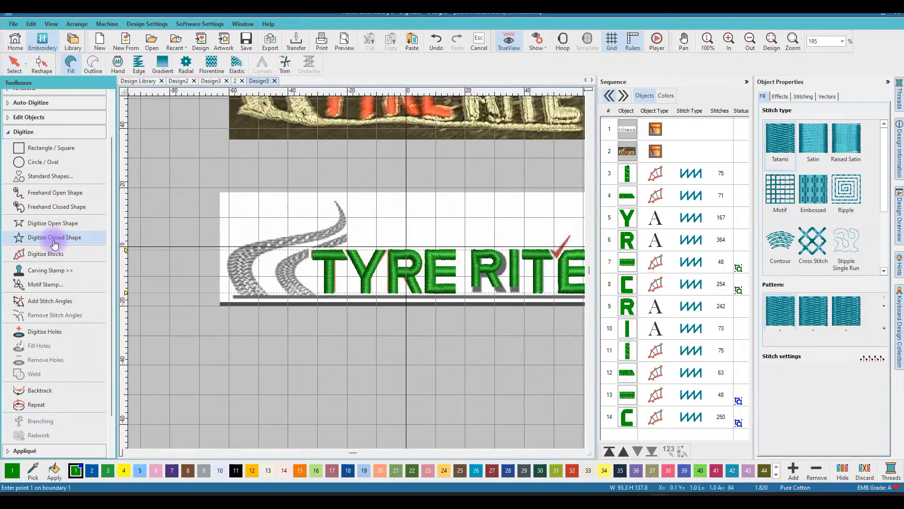
{"action": "left_click", "coordinate": [70, 70]}
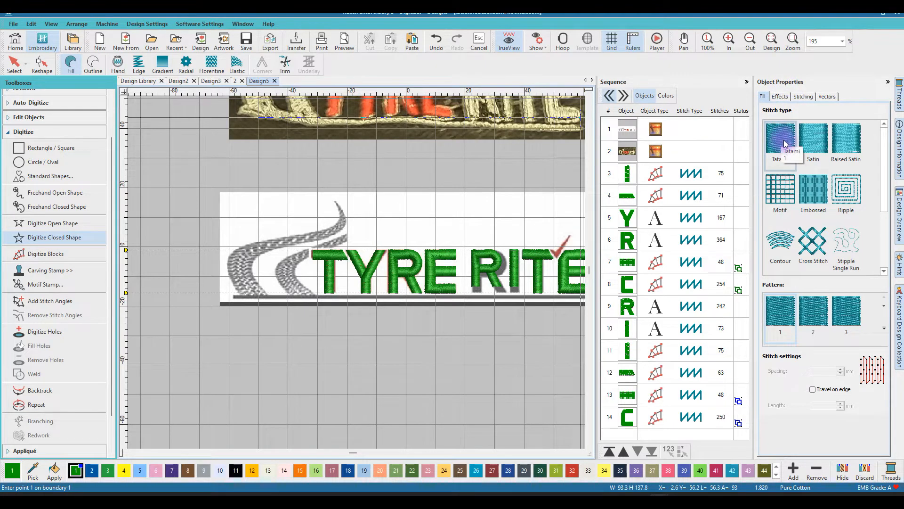
{"action": "left_click", "coordinate": [814, 140]}
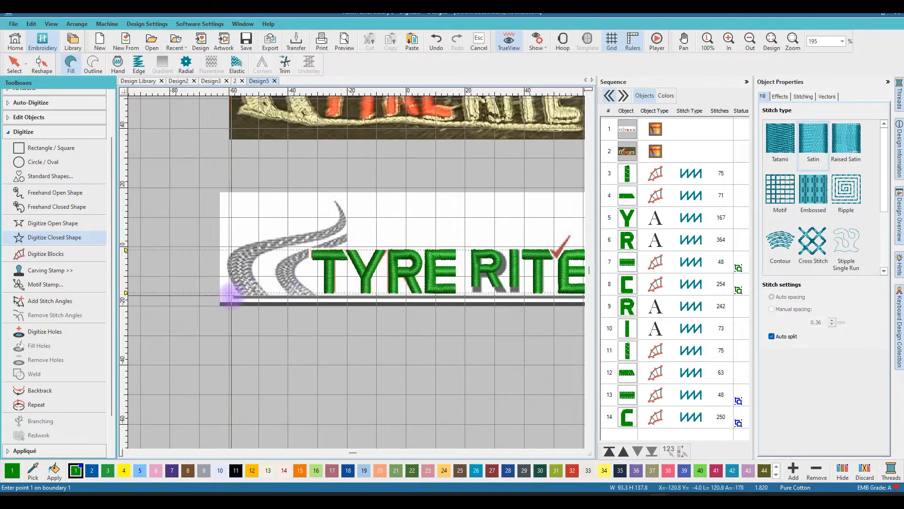
{"action": "scroll", "coordinate": [353, 269], "scroll_direction": "up", "scroll_amount": 3}
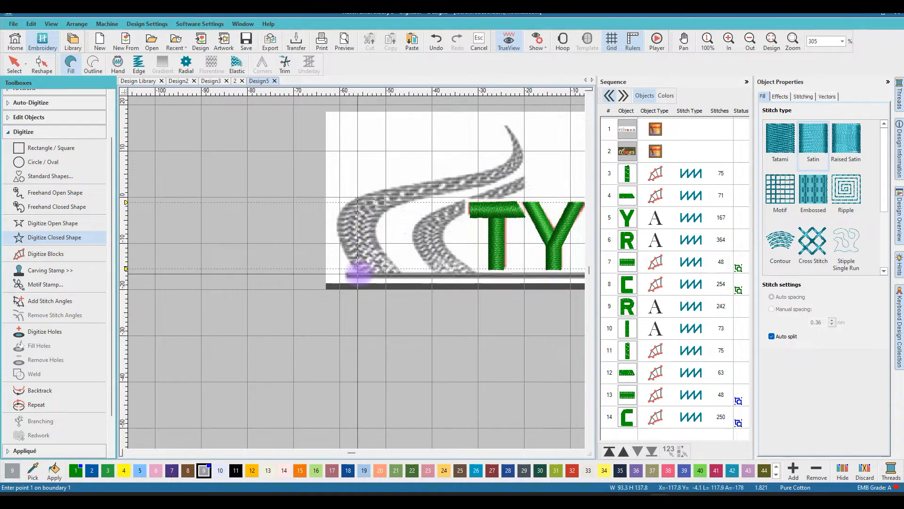
- Place outline points from the lower end of the outer tyre track, around its left bend and onto the upper edge
{"action": "left_click", "coordinate": [358, 273]}
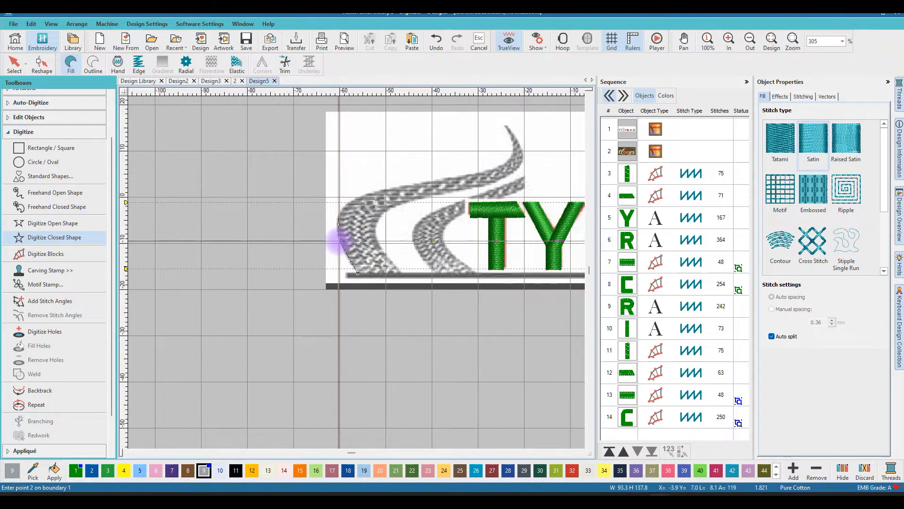
{"action": "key", "text": "XF86AudioRaiseVolume"}
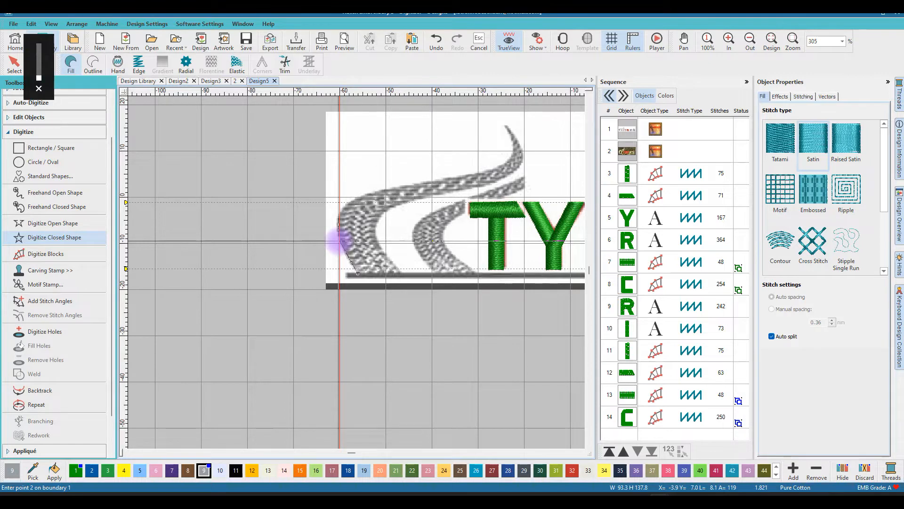
{"action": "left_click", "coordinate": [340, 240]}
{"action": "left_click", "coordinate": [340, 215]}
{"action": "left_click", "coordinate": [366, 195]}
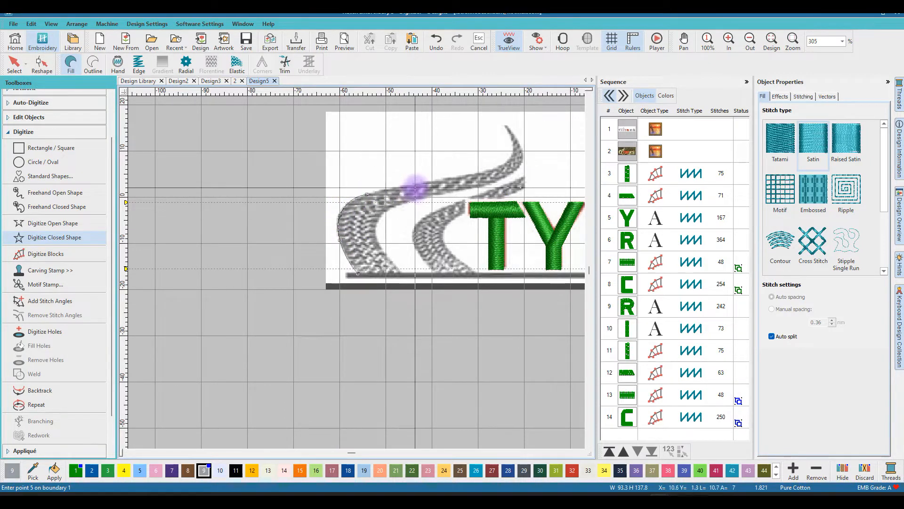
{"action": "left_click", "coordinate": [414, 187]}
{"action": "key", "text": "XF86AudioLowerVolume"}
{"action": "key", "text": "XF86AudioRaiseVolume"}
{"action": "key", "text": "XF86AudioRaiseVolume"}
{"action": "key", "text": "XF86AudioRaiseVolume"}
{"action": "key", "text": "XF86AudioRaiseVolume"}
{"action": "key", "text": "XF86AudioRaiseVolume"}
{"action": "key", "text": "XF86AudioRaiseVolume"}
{"action": "key", "text": "XF86AudioRaiseVolume"}
{"action": "key", "text": "XF86AudioRaiseVolume"}
{"action": "key", "text": "XF86AudioRaiseVolume"}
{"action": "key", "text": "XF86AudioRaiseVolume"}
{"action": "key", "text": "XF86AudioRaiseVolume"}
{"action": "key", "text": "XF86AudioRaiseVolume"}
{"action": "key", "text": "XF86AudioRaiseVolume"}
{"action": "key", "text": "XF86AudioRaiseVolume"}
{"action": "key", "text": "XF86AudioRaiseVolume"}
{"action": "key", "text": "XF86AudioRaiseVolume"}
{"action": "key", "text": "XF86AudioRaiseVolume"}
{"action": "key", "text": "XF86AudioRaiseVolume"}
{"action": "key", "text": "XF86AudioRaiseVolume"}
{"action": "key", "text": "XF86AudioRaiseVolume"}
{"action": "key", "text": "XF86AudioRaiseVolume"}
{"action": "key", "text": "XF86AudioRaiseVolume"}
{"action": "key", "text": "XF86AudioRaiseVolume"}
{"action": "key", "text": "XF86AudioRaiseVolume"}
{"action": "key", "text": "XF86AudioRaiseVolume"}
{"action": "key", "text": "XF86AudioRaiseVolume"}
{"action": "key", "text": "XF86AudioRaiseVolume"}
{"action": "key", "text": "XF86AudioRaiseVolume"}
{"action": "key", "text": "XF86AudioRaiseVolume"}
{"action": "key", "text": "XF86AudioRaiseVolume"}
{"action": "key", "text": "XF86AudioRaiseVolume"}
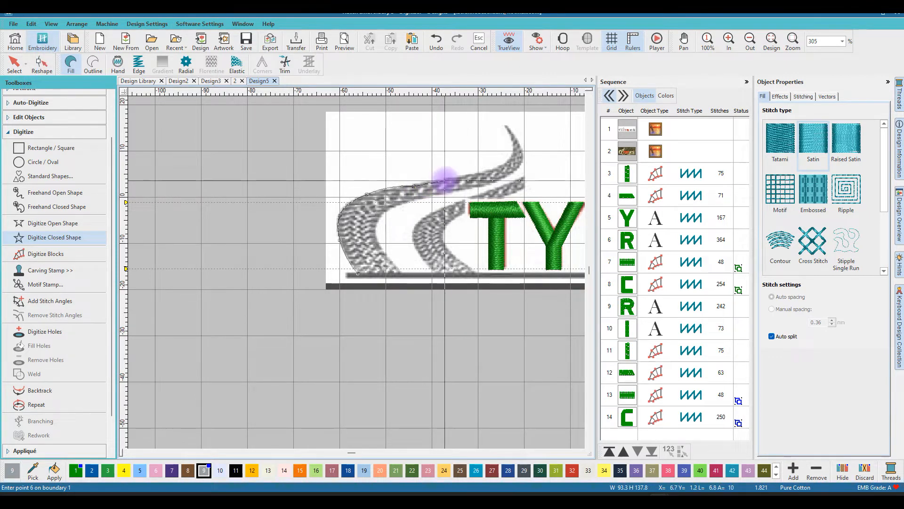
- Extend the tyre track outline with another point along the middle of its upper edge
{"action": "left_click", "coordinate": [445, 180]}
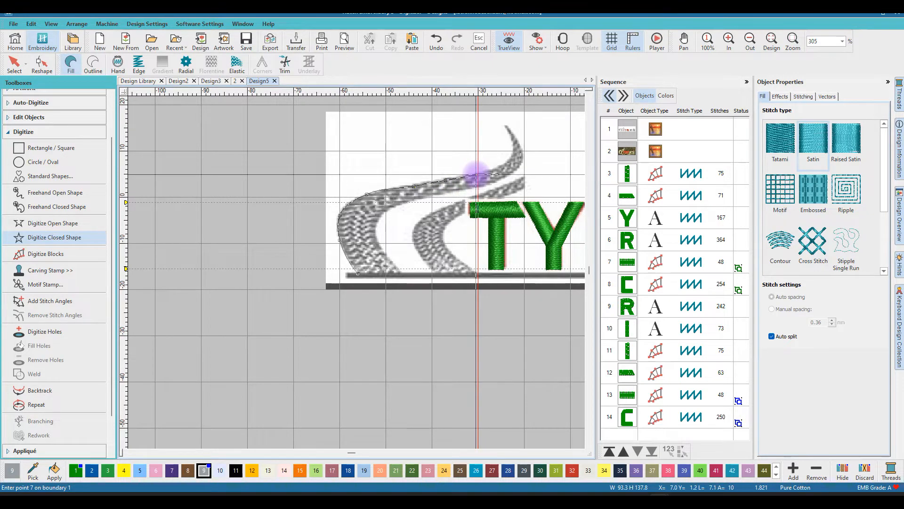
{"action": "key", "text": "XF86AudioLowerVolume"}
{"action": "key", "text": "XF86AudioLowerVolume"}
{"action": "key", "text": "XF86AudioLowerVolume"}
{"action": "key", "text": "XF86AudioLowerVolume"}
{"action": "key", "text": "XF86AudioLowerVolume"}
{"action": "key", "text": "XF86AudioLowerVolume"}
{"action": "key", "text": "XF86AudioLowerVolume"}
{"action": "key", "text": "XF86AudioLowerVolume"}
{"action": "key", "text": "XF86AudioLowerVolume"}
{"action": "key", "text": "XF86AudioLowerVolume"}
{"action": "key", "text": "XF86AudioLowerVolume"}
{"action": "key", "text": "XF86AudioLowerVolume"}
{"action": "key", "text": "XF86AudioLowerVolume"}
{"action": "key", "text": "XF86AudioLowerVolume"}
{"action": "key", "text": "XF86AudioLowerVolume"}
{"action": "key", "text": "XF86AudioLowerVolume"}
{"action": "key", "text": "XF86AudioLowerVolume"}
{"action": "key", "text": "XF86AudioLowerVolume"}
{"action": "key", "text": "XF86AudioLowerVolume"}
{"action": "key", "text": "XF86AudioLowerVolume"}
{"action": "key", "text": "XF86AudioLowerVolume"}
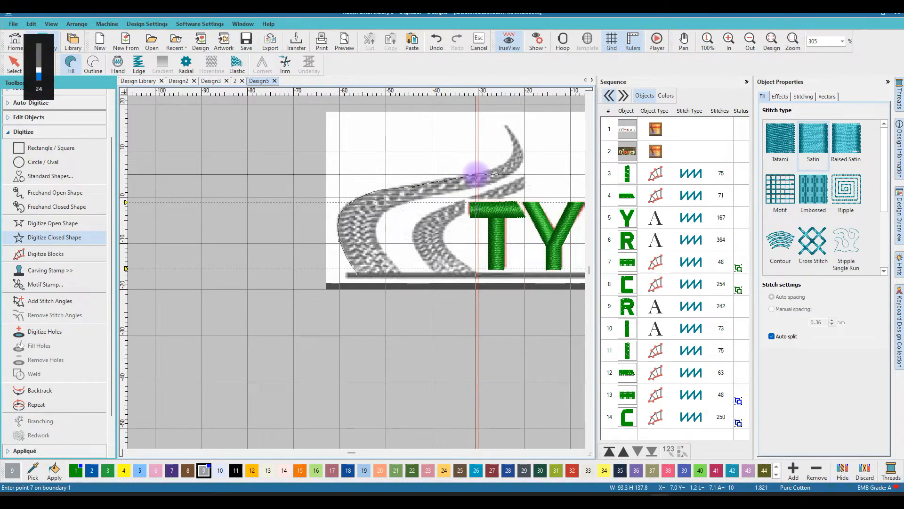
- Continue the outline along the track's upper edge and around the right-hand curve to its pointed tip
{"action": "left_click", "coordinate": [477, 174]}
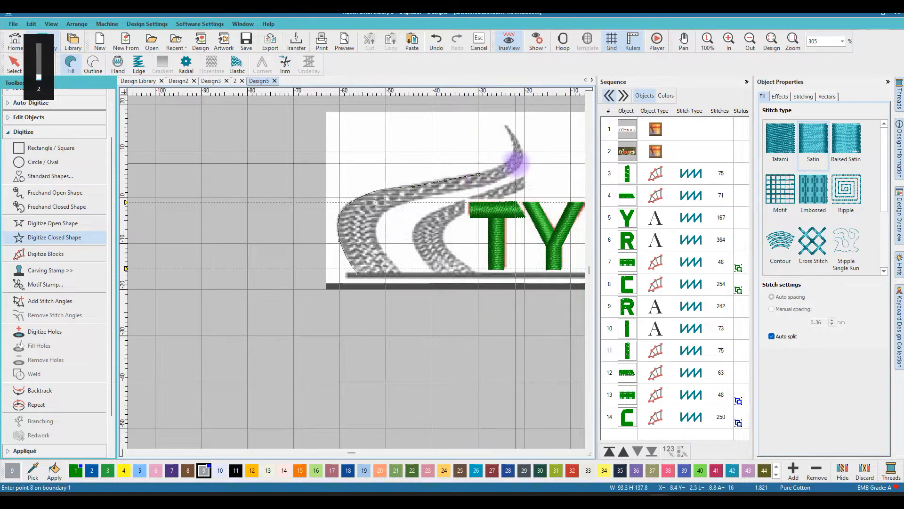
{"action": "left_click", "coordinate": [508, 164]}
{"action": "left_click", "coordinate": [512, 150]}
{"action": "left_click", "coordinate": [510, 138]}
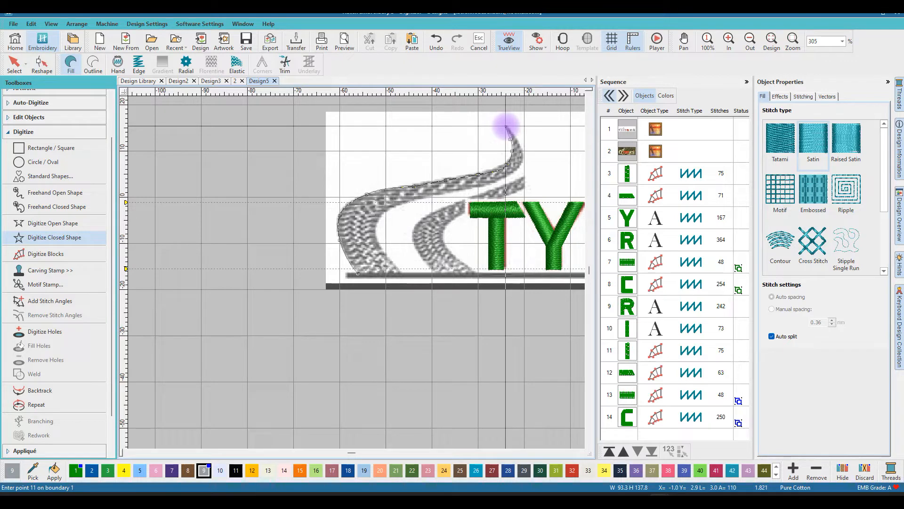
{"action": "left_click", "coordinate": [506, 126]}
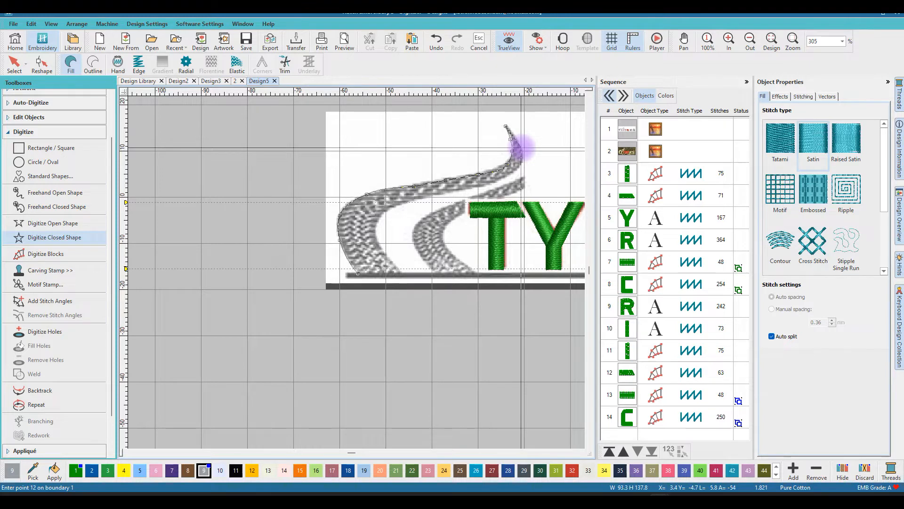
- Continue the tyre track outline down its right-hand curve and back along the lower edge to its middle
{"action": "left_click", "coordinate": [519, 146]}
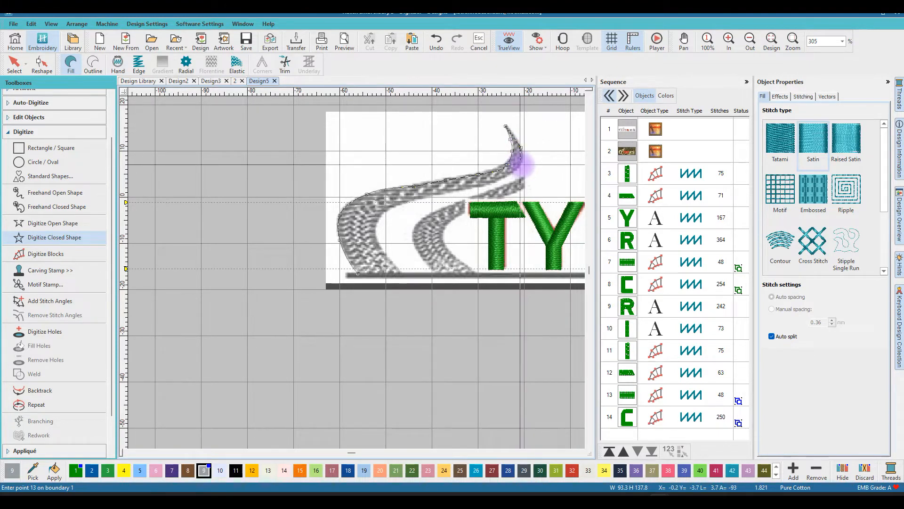
{"action": "key", "text": "XF86AudioLowerVolume"}
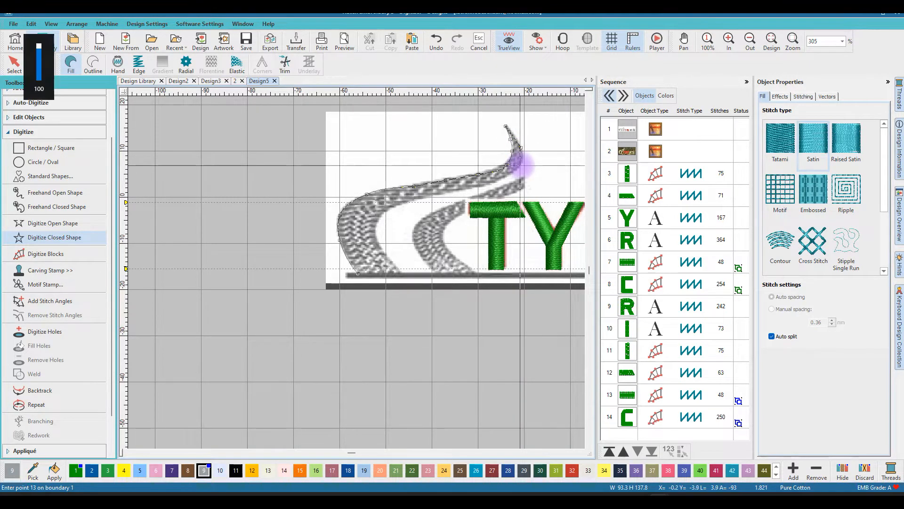
{"action": "key", "text": "XF86AudioLowerVolume"}
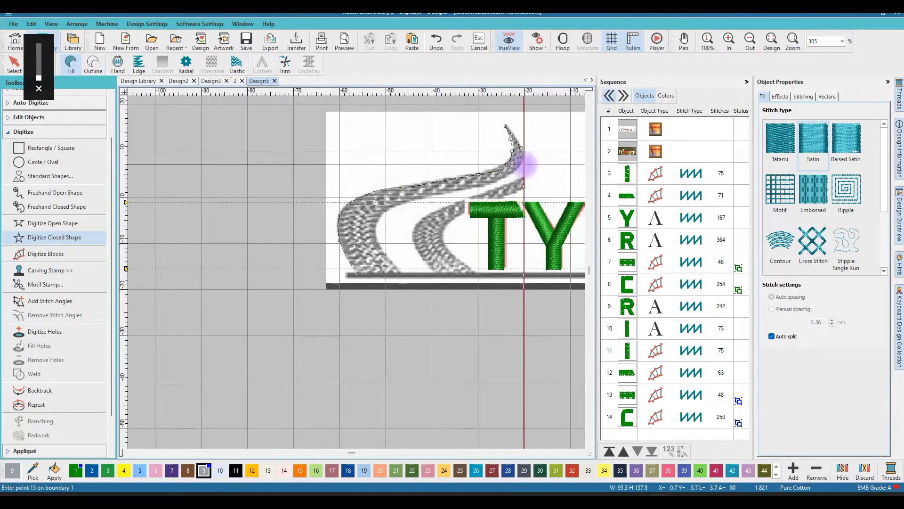
{"action": "left_click", "coordinate": [522, 165]}
{"action": "left_click", "coordinate": [497, 180]}
{"action": "left_click", "coordinate": [440, 188]}
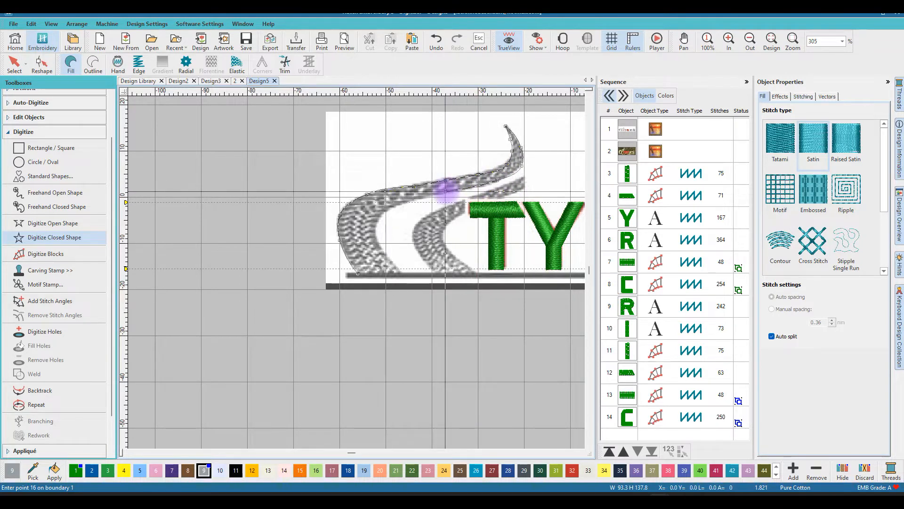
- Finish the outline around the inner bend to the track's lower end, then close it and generate the satin fill
{"action": "left_click", "coordinate": [408, 201]}
{"action": "left_click", "coordinate": [377, 220]}
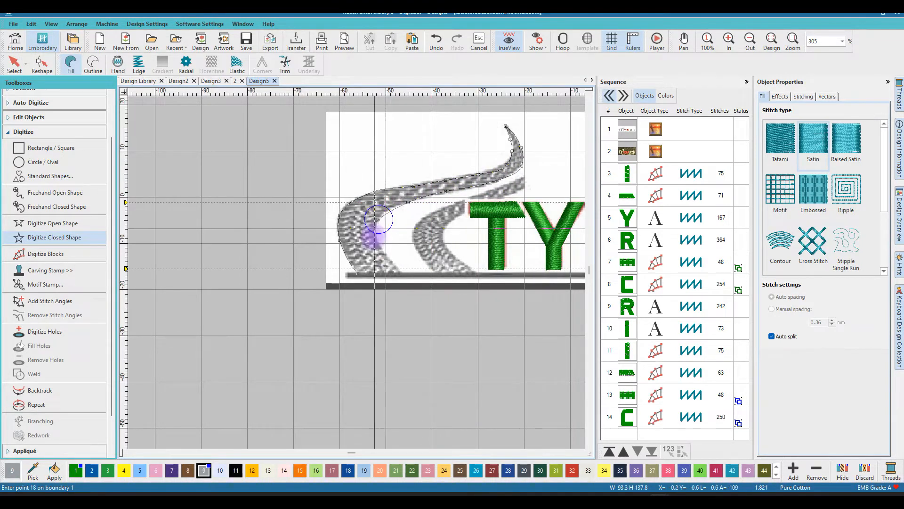
{"action": "left_click", "coordinate": [377, 244]}
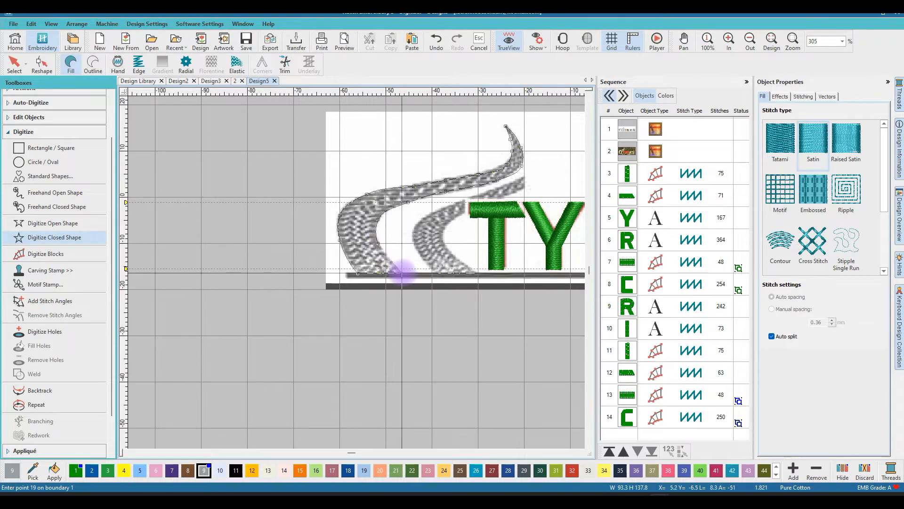
{"action": "left_click", "coordinate": [402, 273]}
{"action": "key", "text": "XF86AudioRaiseVolume"}
{"action": "key", "text": "XF86AudioRaiseVolume"}
{"action": "key", "text": "Return"}
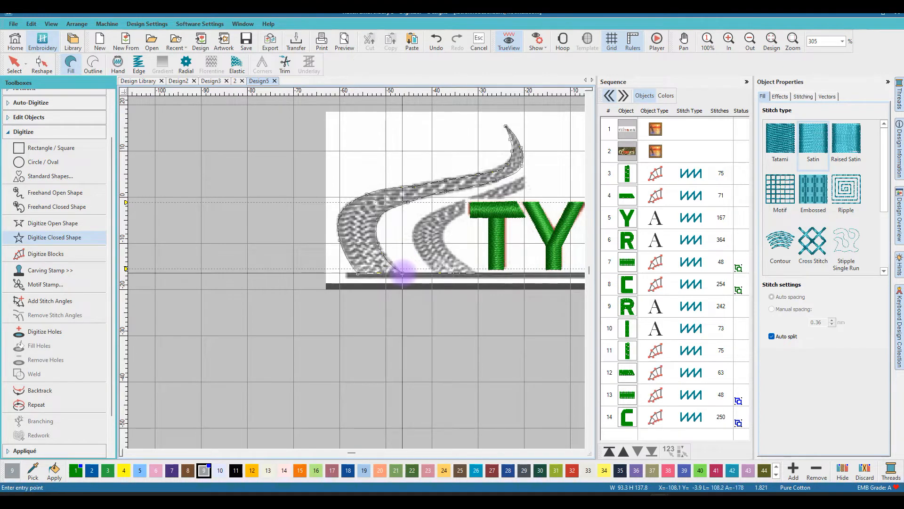
{"action": "key", "text": "Return"}
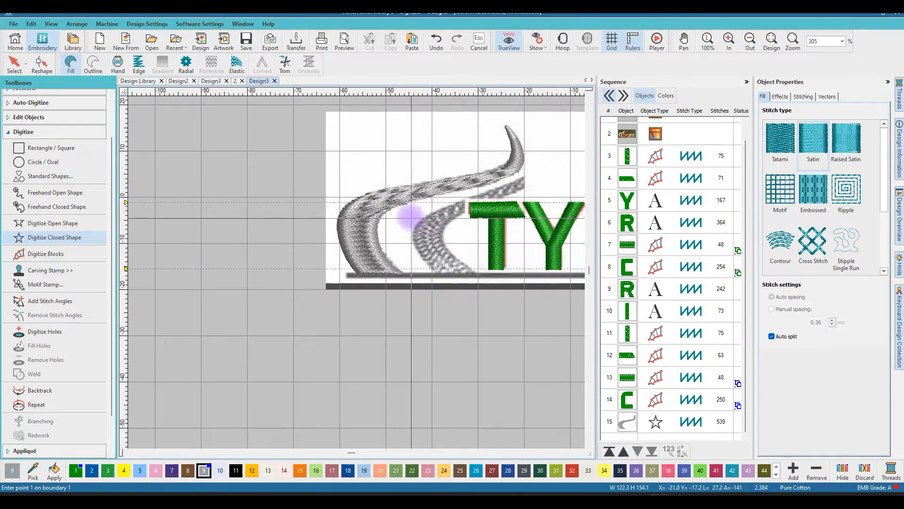
- Select the outer tyre track and change its fill to a Motif from the Single Motifs category
{"action": "scroll", "coordinate": [411, 218], "scroll_direction": "down", "scroll_amount": 1}
{"action": "scroll", "coordinate": [354, 287], "scroll_direction": "up", "scroll_amount": 1}
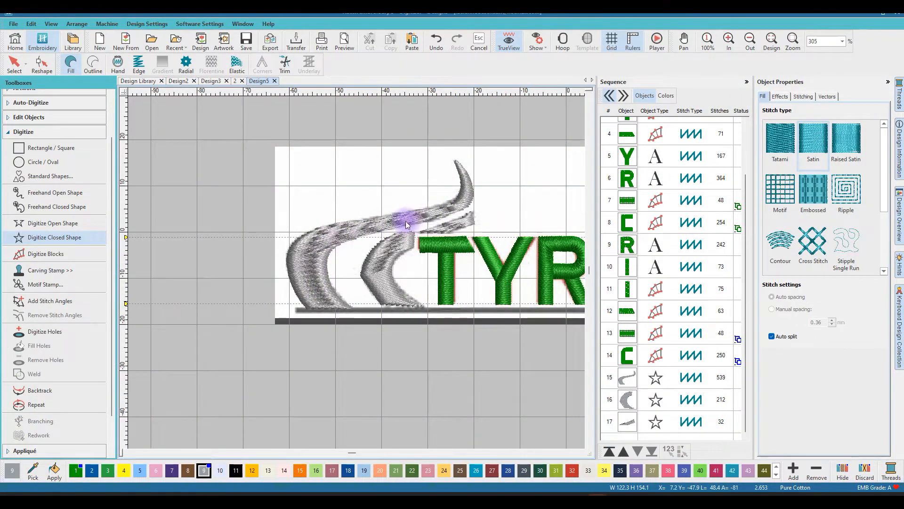
{"action": "left_click", "coordinate": [316, 267]}
{"action": "key", "text": "Escape"}
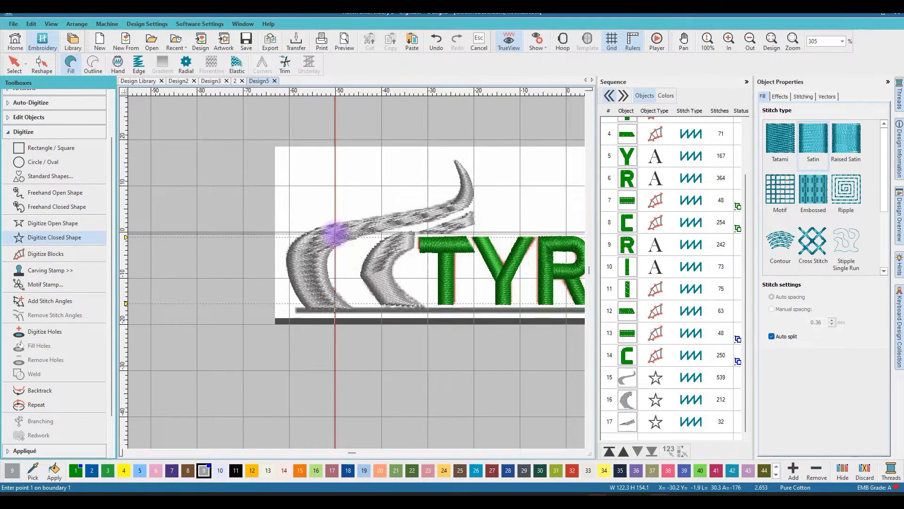
{"action": "left_click", "coordinate": [18, 68]}
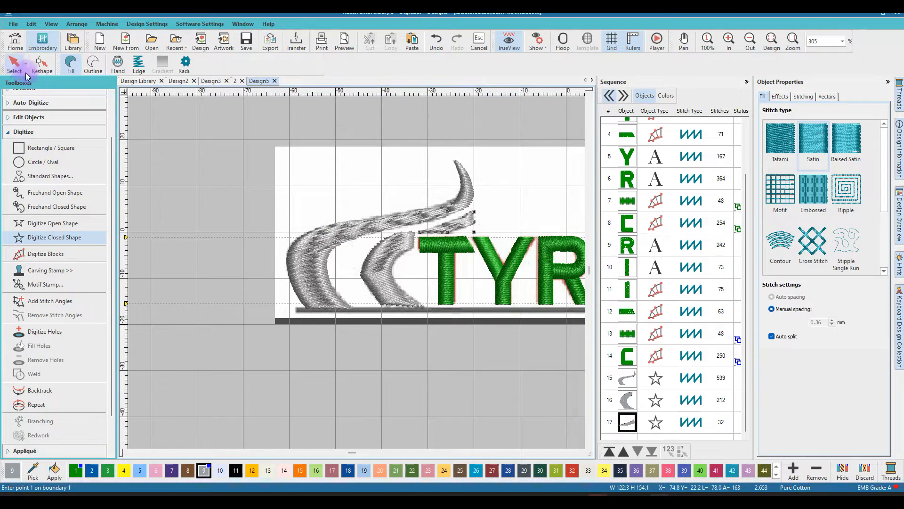
{"action": "left_click", "coordinate": [315, 230]}
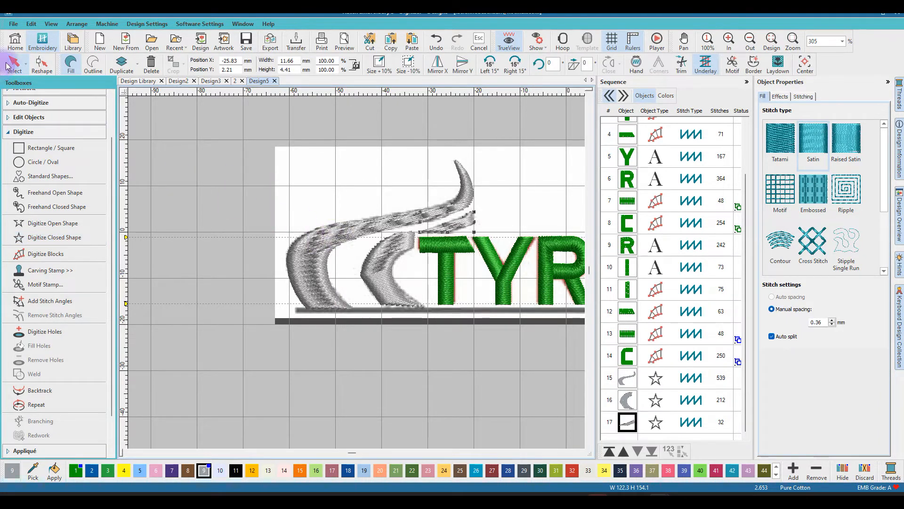
{"action": "left_click", "coordinate": [332, 232]}
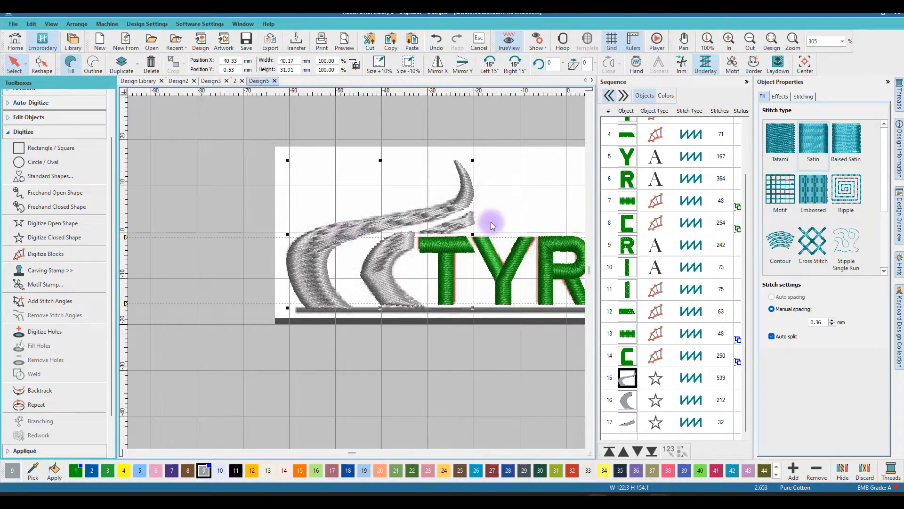
{"action": "left_click", "coordinate": [777, 195]}
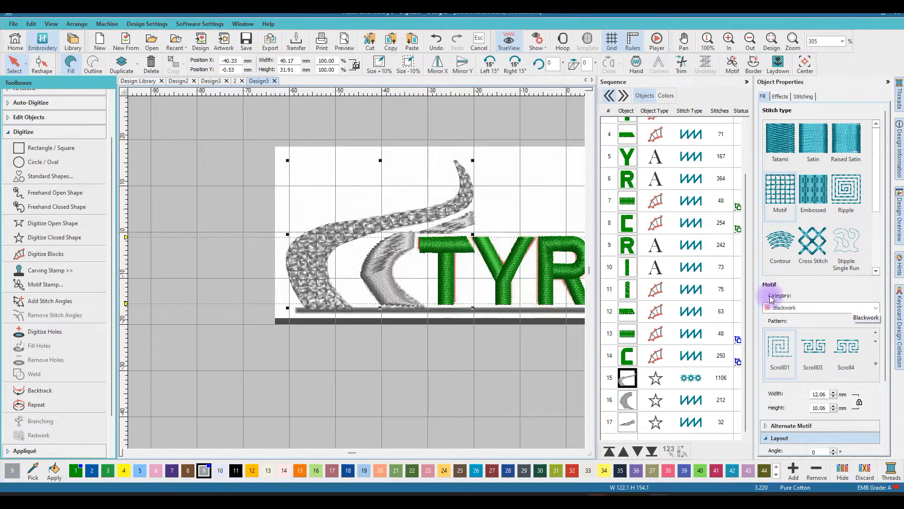
{"action": "left_click", "coordinate": [875, 307]}
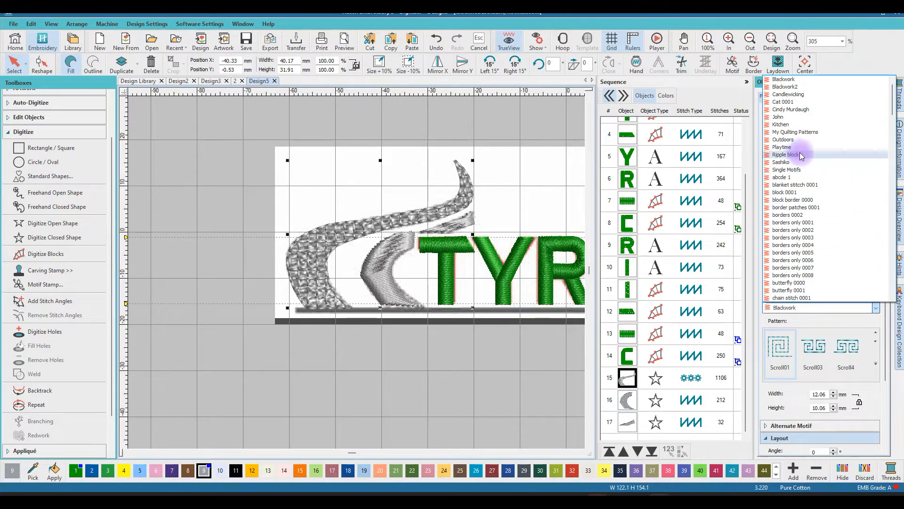
{"action": "left_click", "coordinate": [786, 169]}
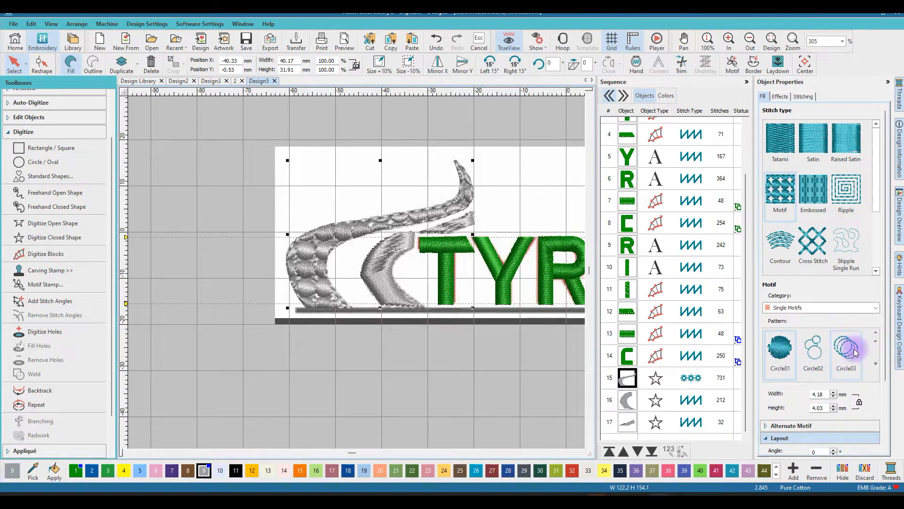
- Apply the Arrow07 motif from the enlarged pattern gallery to the outer track and recolour the track with thread colour 18
{"action": "left_click", "coordinate": [877, 368]}
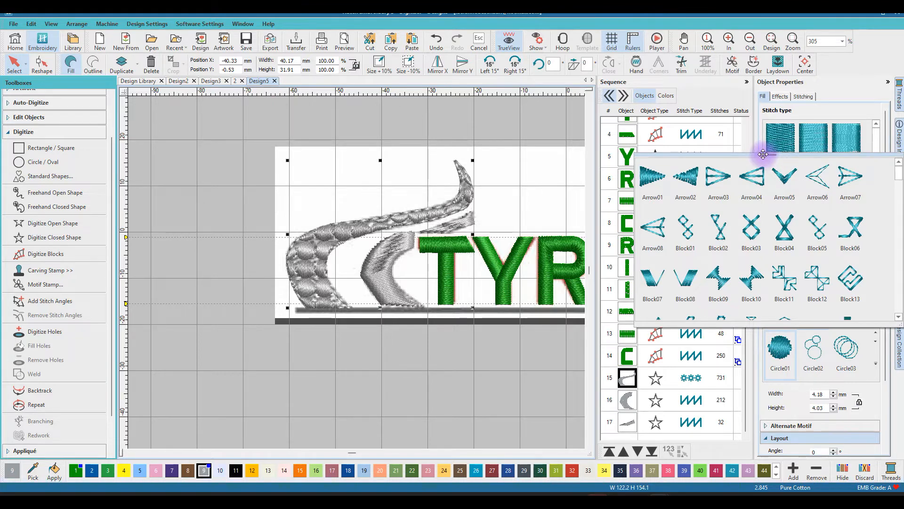
{"action": "left_click_drag", "start_coordinate": [763, 153], "coordinate": [707, 36]}
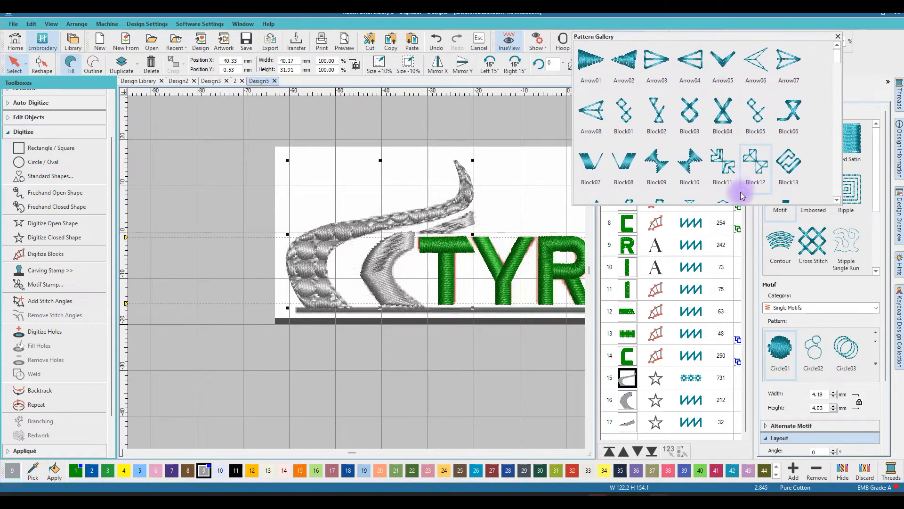
{"action": "left_click_drag", "start_coordinate": [723, 204], "coordinate": [725, 439]}
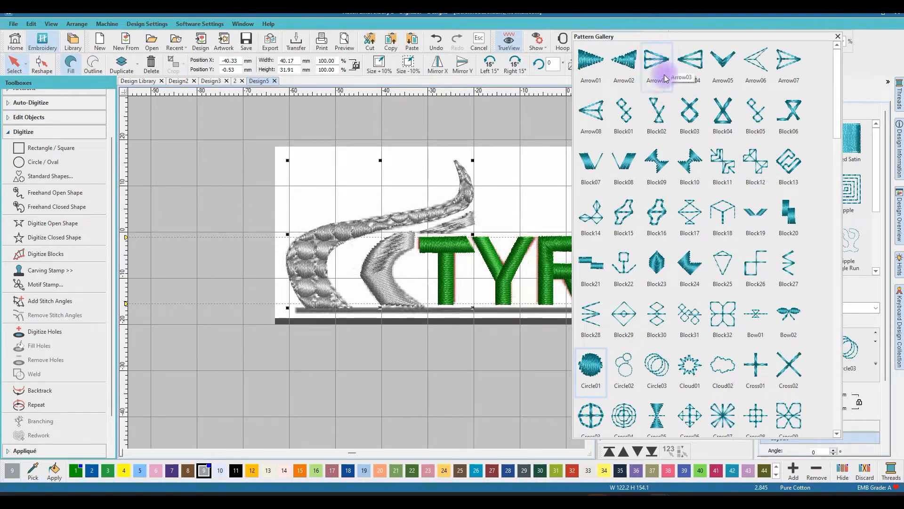
{"action": "left_click", "coordinate": [780, 65]}
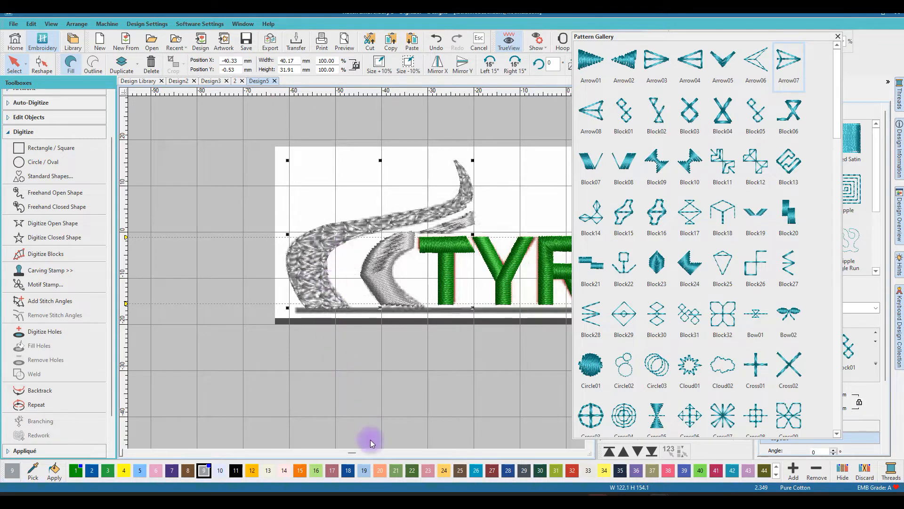
{"action": "left_click", "coordinate": [349, 470]}
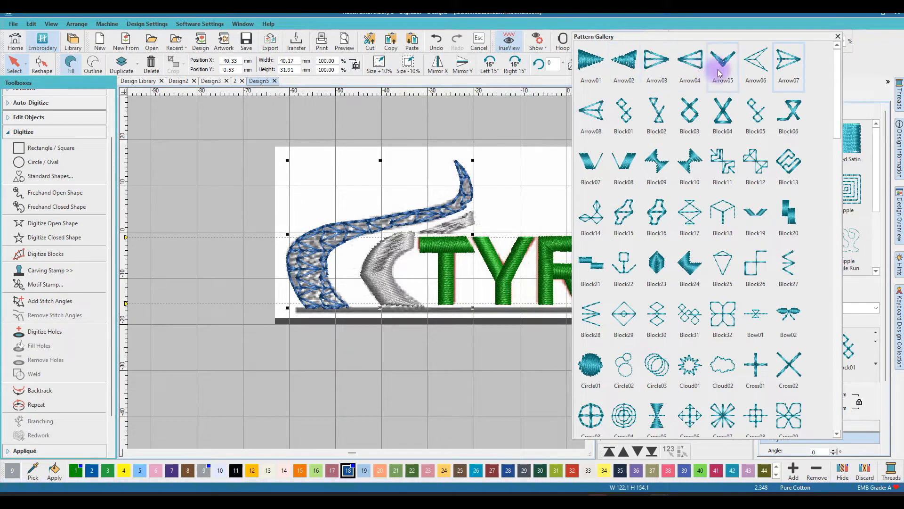
- Try the Block04, Block27, Block29, Block30, Block12, Block13 and Block01 motifs on the outer track
{"action": "left_click", "coordinate": [724, 121]}
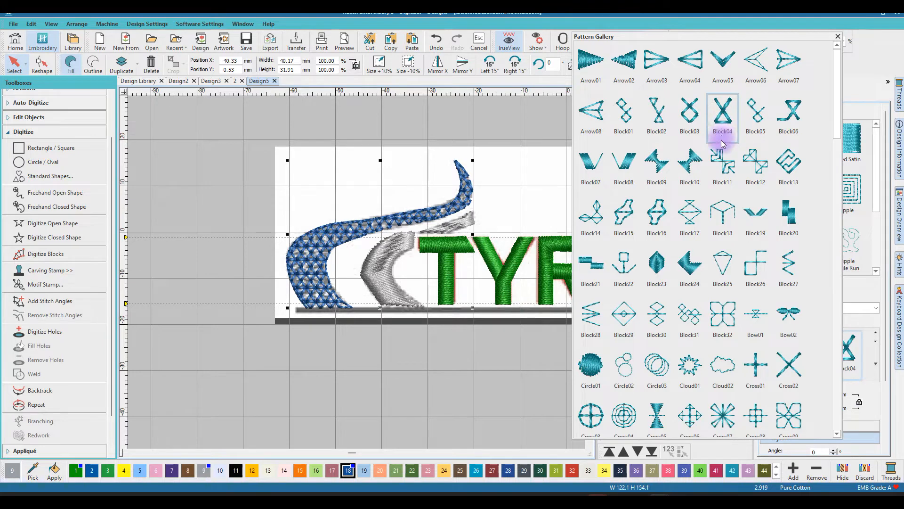
{"action": "left_click", "coordinate": [782, 269]}
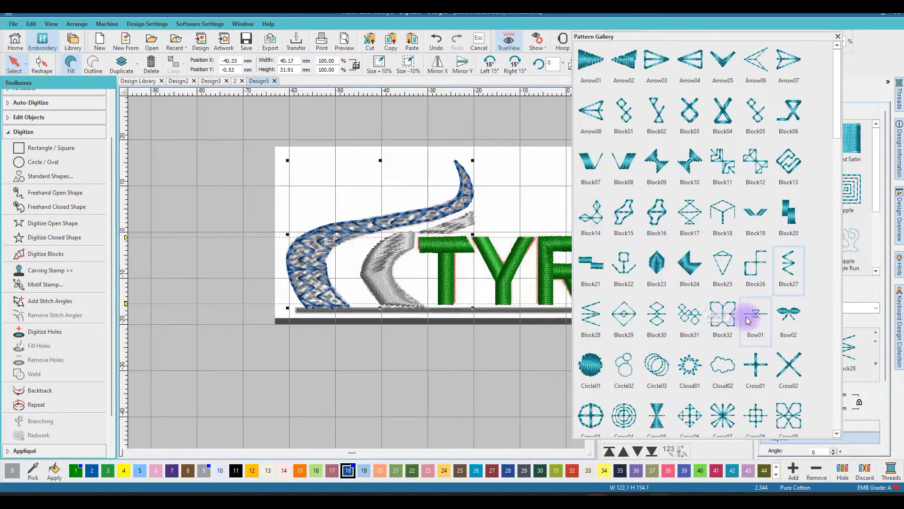
{"action": "left_click", "coordinate": [628, 316]}
{"action": "left_click", "coordinate": [656, 314]}
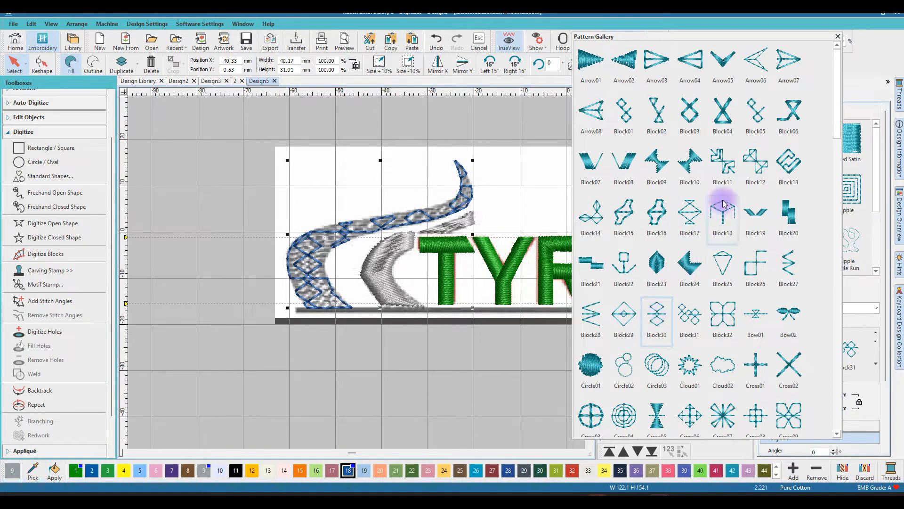
{"action": "left_click", "coordinate": [746, 168]}
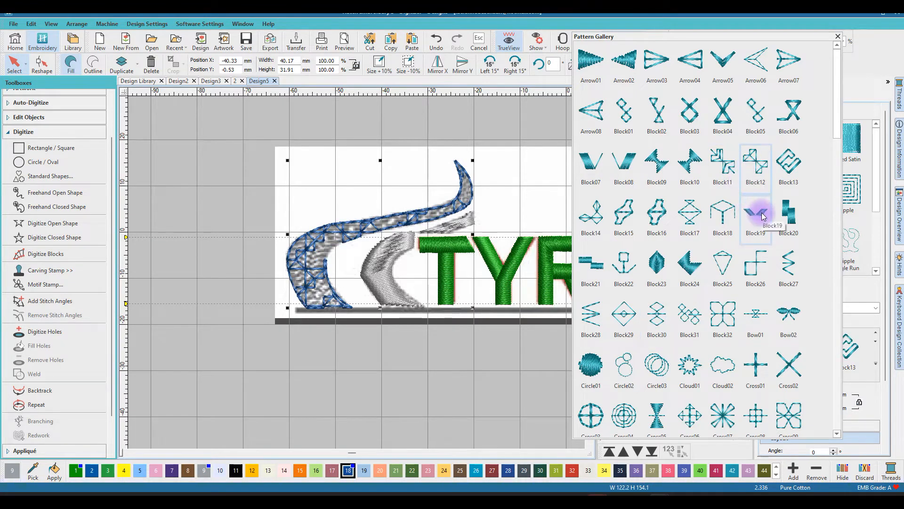
{"action": "left_click", "coordinate": [783, 162]}
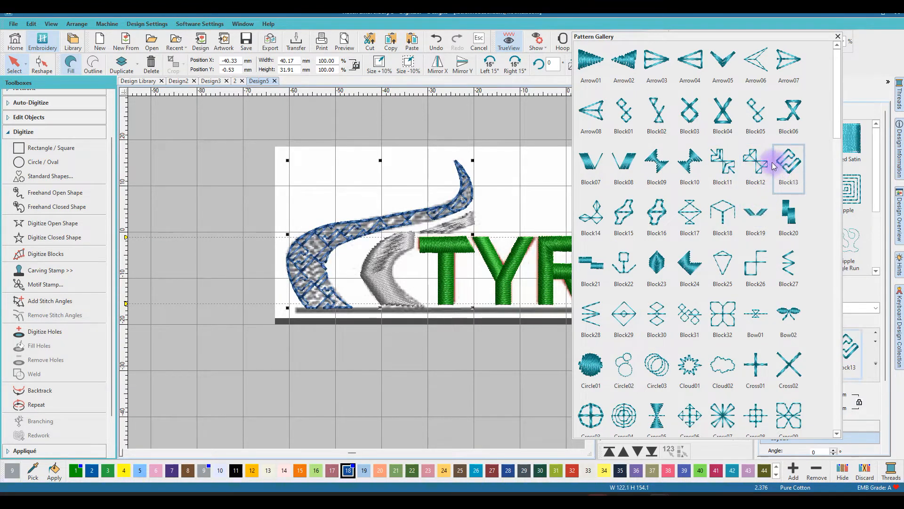
{"action": "left_click", "coordinate": [620, 120]}
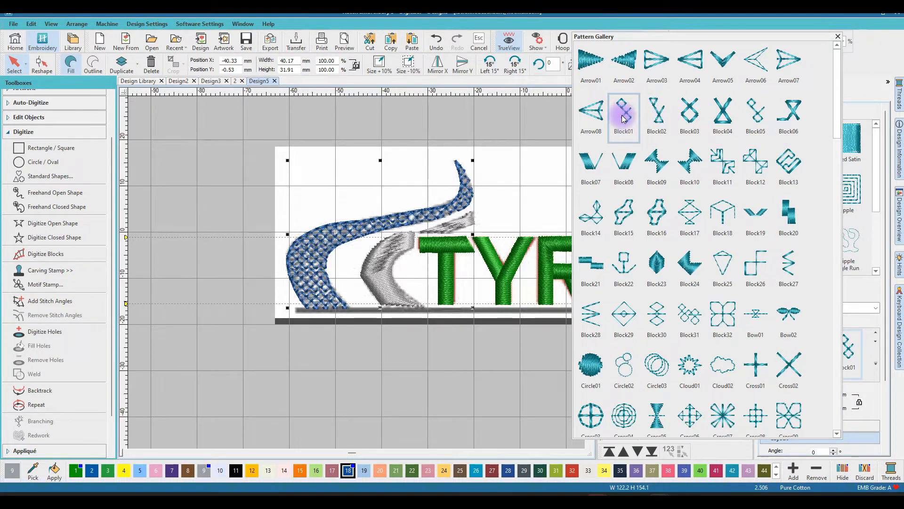
- Fill the outer tyre track with the Block02 motif and close the pattern gallery
{"action": "left_click", "coordinate": [661, 117]}
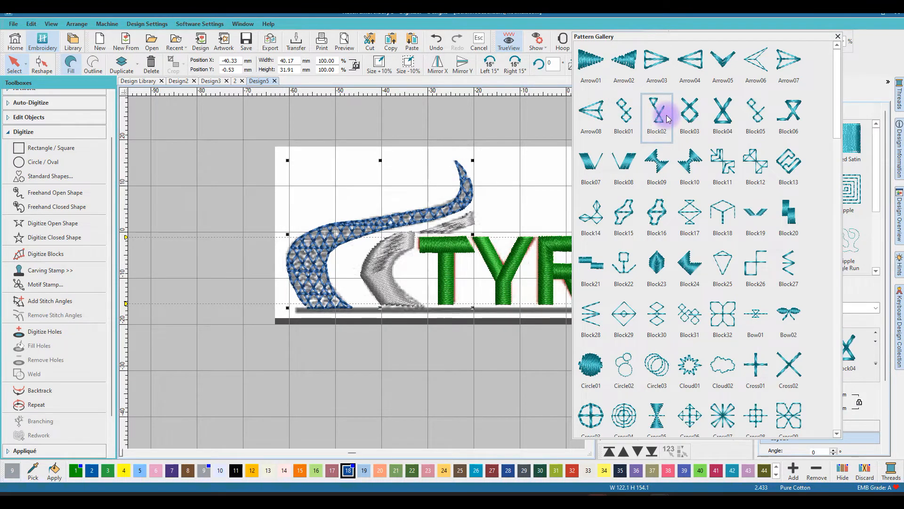
{"action": "left_click", "coordinate": [840, 37]}
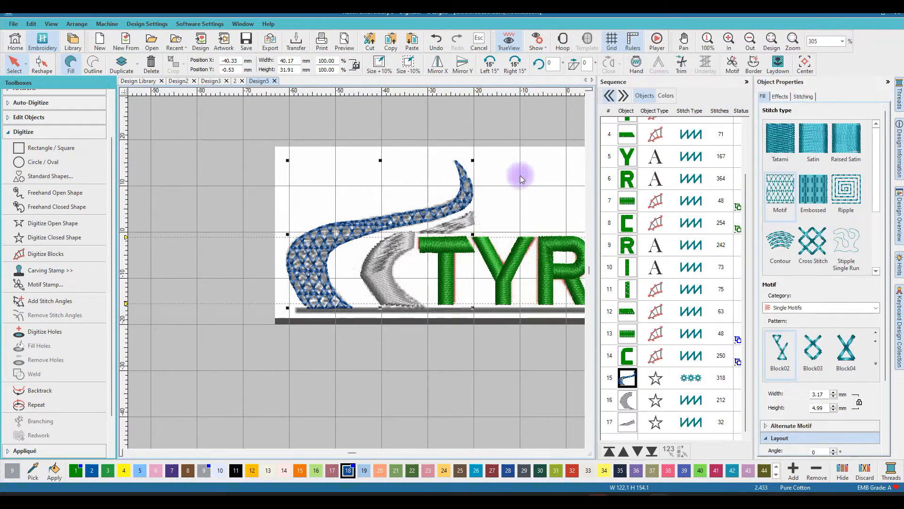
- Copy the outer track's object properties onto the curved inner track and recolour the inner track with thread colour 18
{"action": "right_click", "coordinate": [335, 239]}
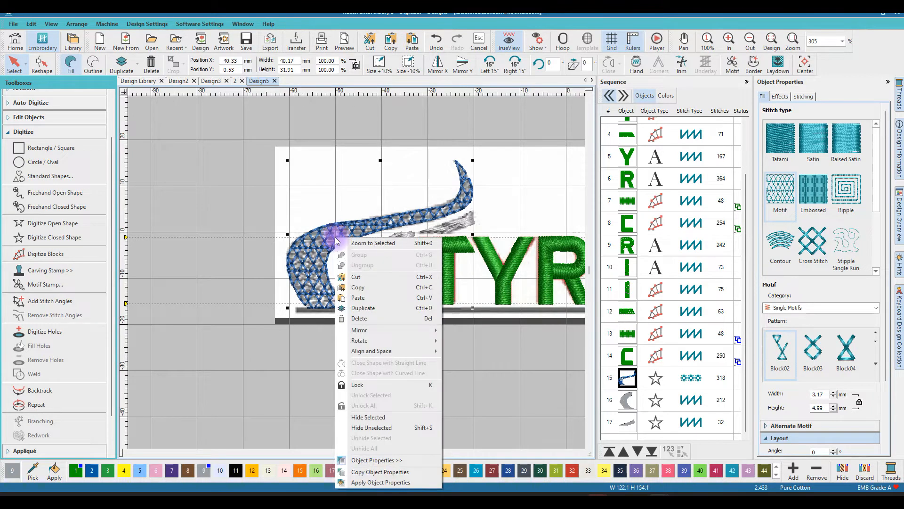
{"action": "left_click", "coordinate": [379, 473]}
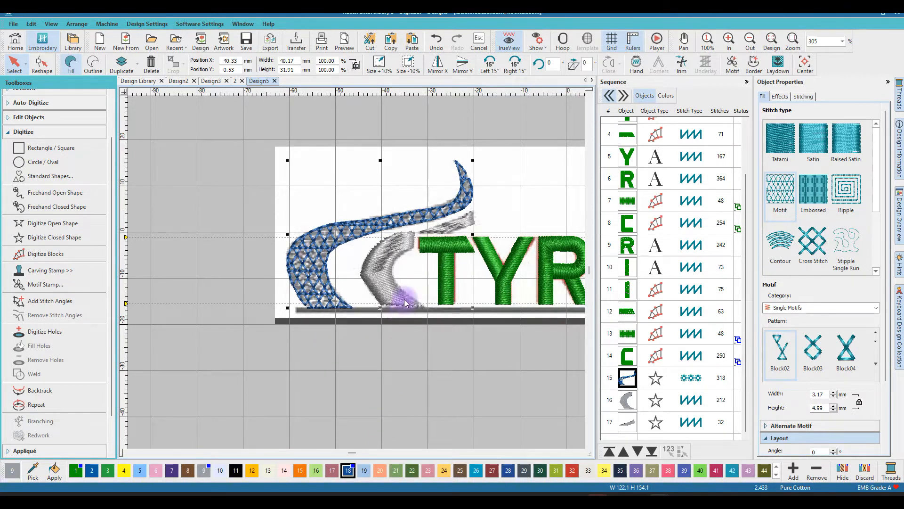
{"action": "left_click", "coordinate": [374, 275]}
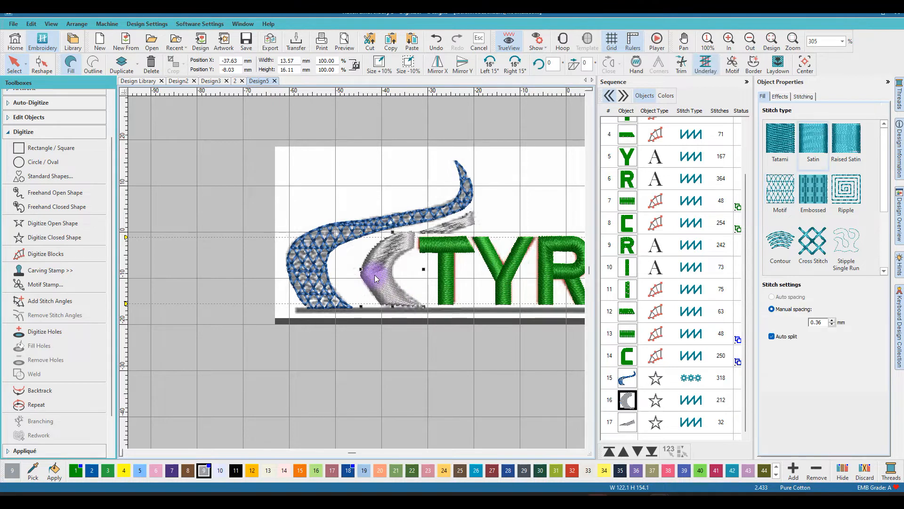
{"action": "right_click", "coordinate": [375, 274]}
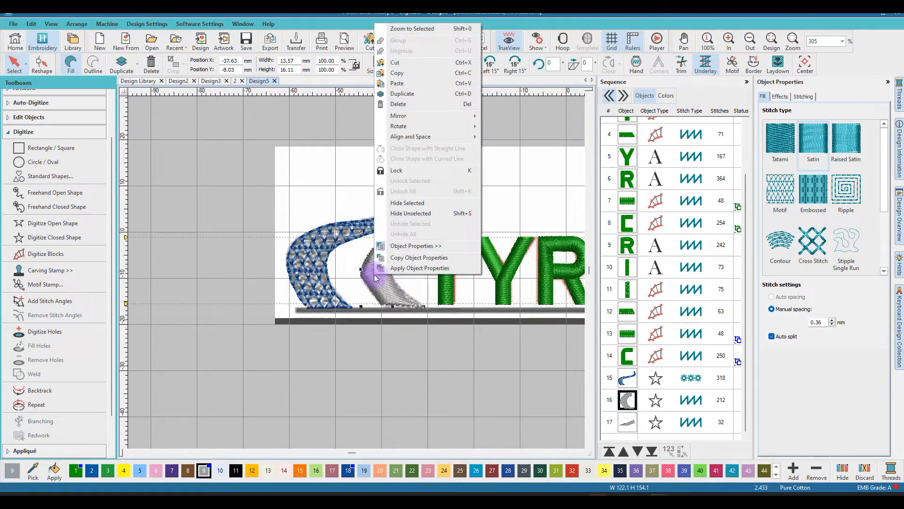
{"action": "left_click", "coordinate": [410, 271]}
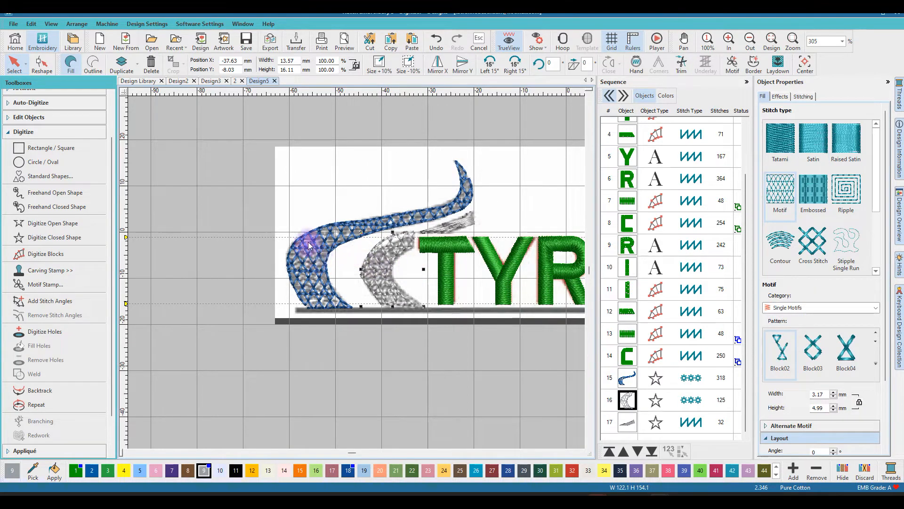
{"action": "left_click", "coordinate": [348, 471]}
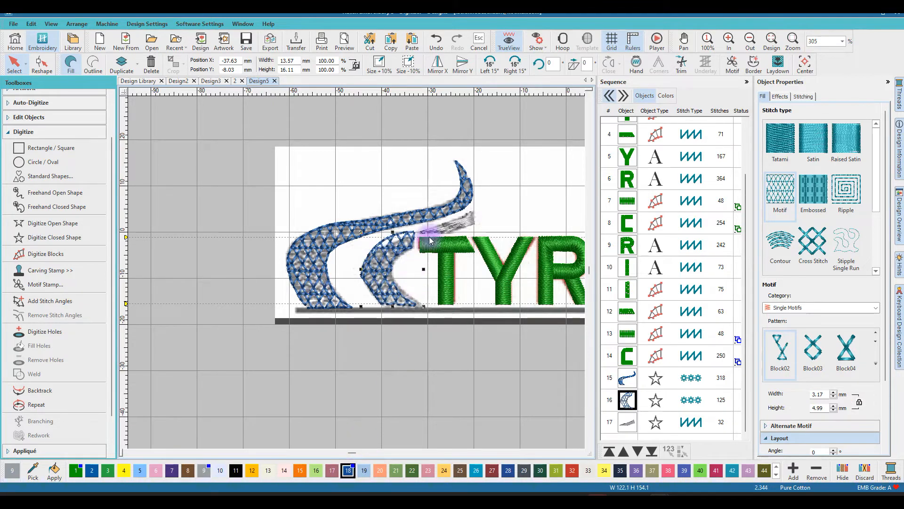
- Apply the copied track properties to the small tapered segment above the T and recolour it with thread colour 18
{"action": "left_click", "coordinate": [454, 227]}
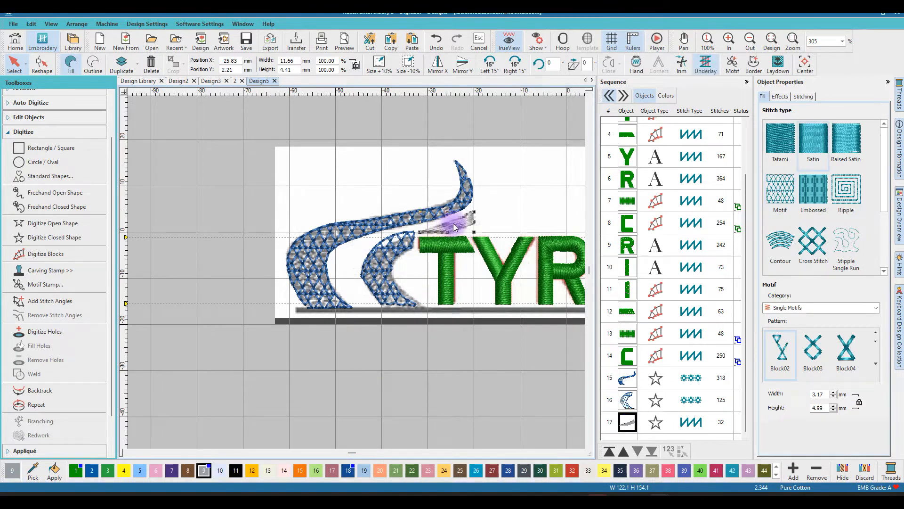
{"action": "right_click", "coordinate": [454, 226]}
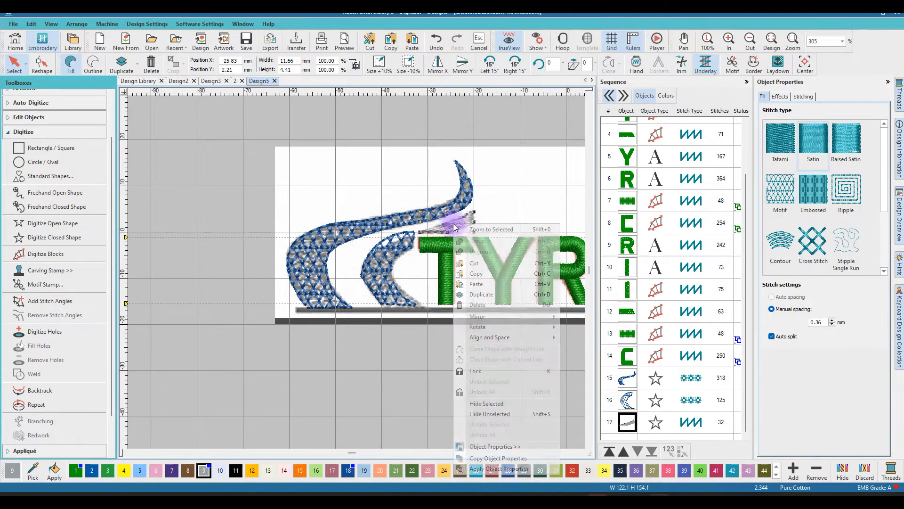
{"action": "left_click", "coordinate": [493, 468]}
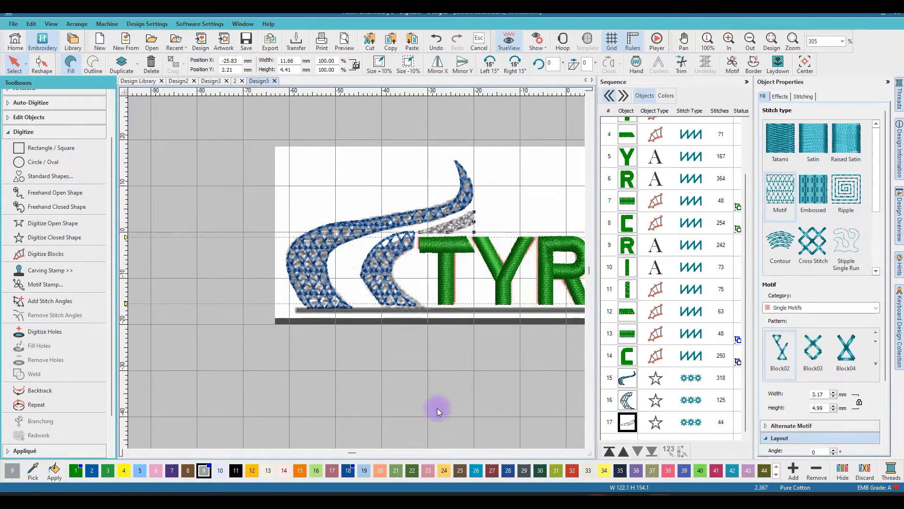
{"action": "left_click", "coordinate": [349, 471]}
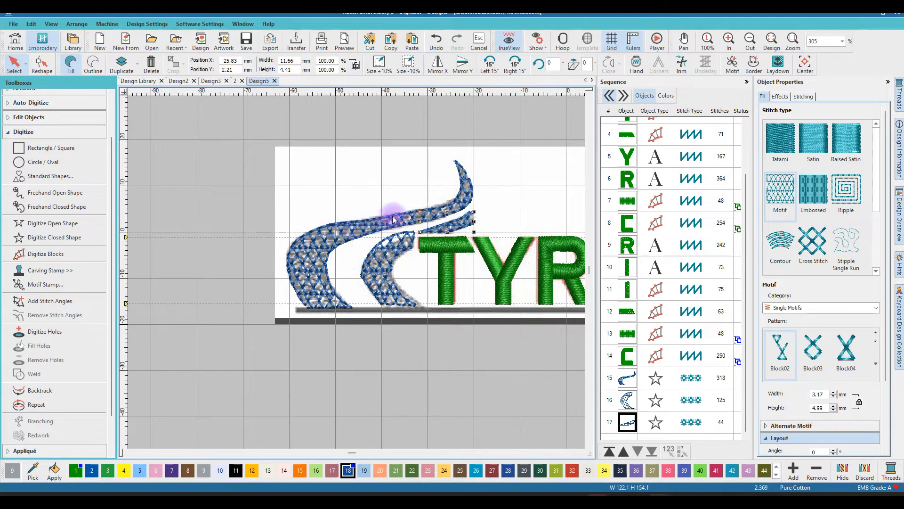
- Turn on the Florentine effect for the outer tyre track and show its reshape points
{"action": "left_click", "coordinate": [332, 236]}
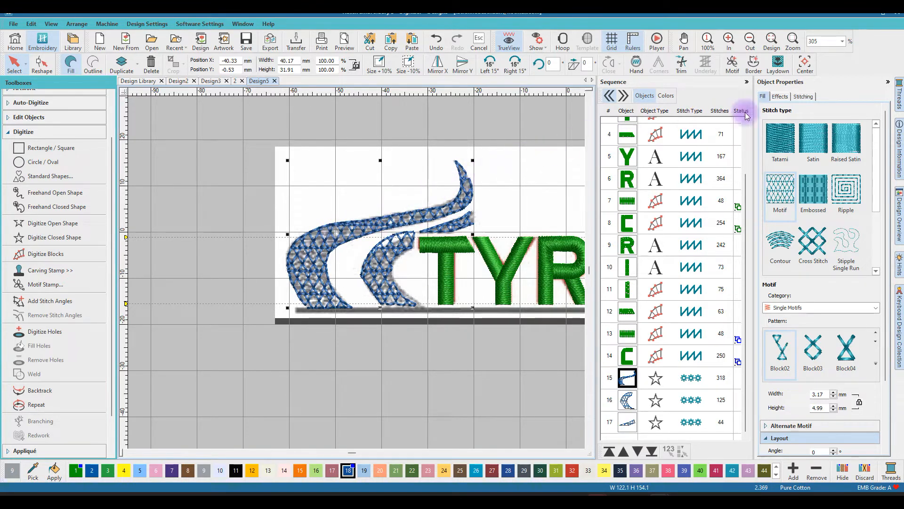
{"action": "left_click", "coordinate": [781, 97]}
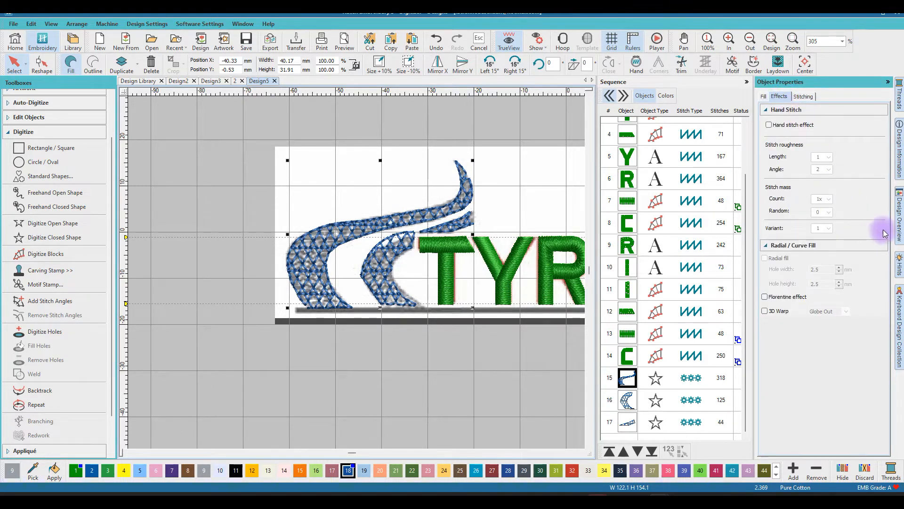
{"action": "left_click", "coordinate": [765, 298]}
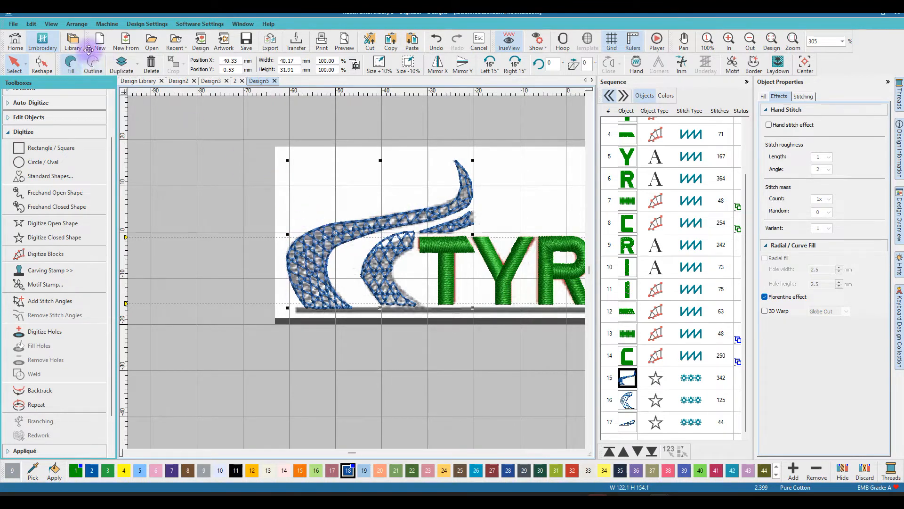
{"action": "left_click", "coordinate": [41, 64]}
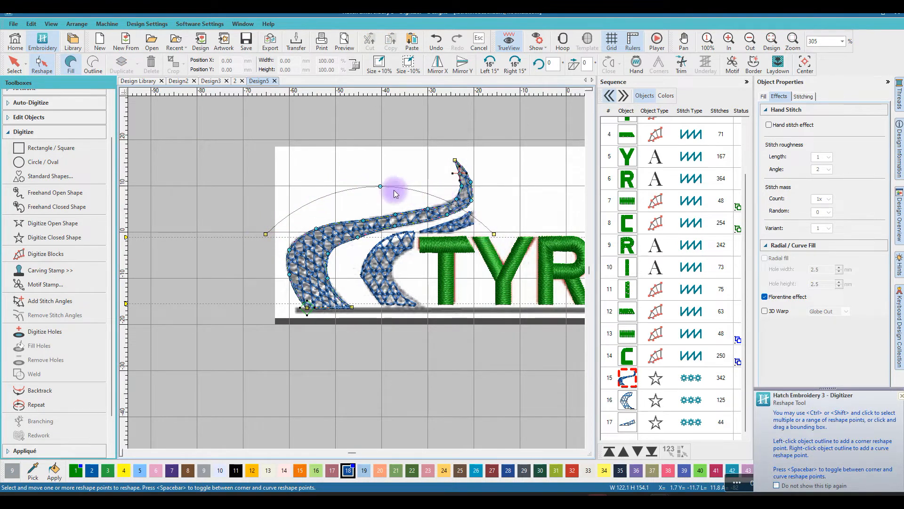
{"action": "left_click_drag", "start_coordinate": [266, 233], "coordinate": [326, 337]}
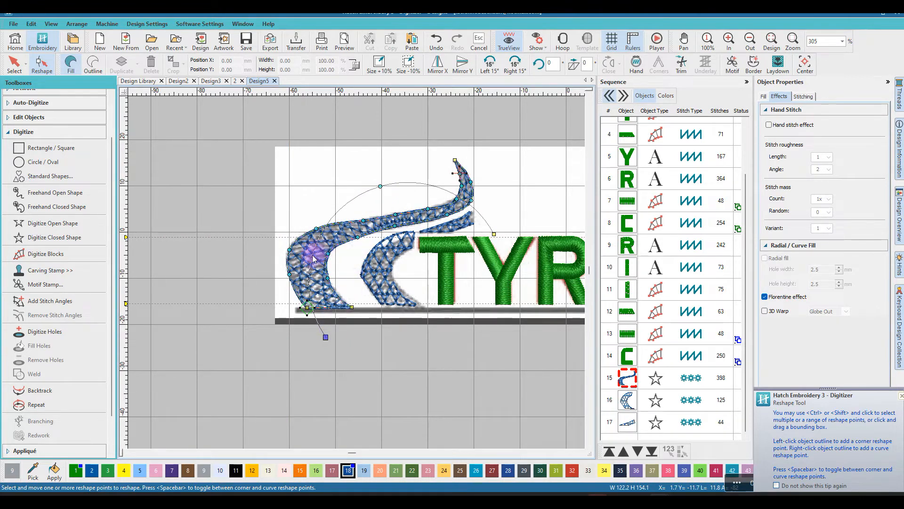
{"action": "left_click", "coordinate": [335, 215]}
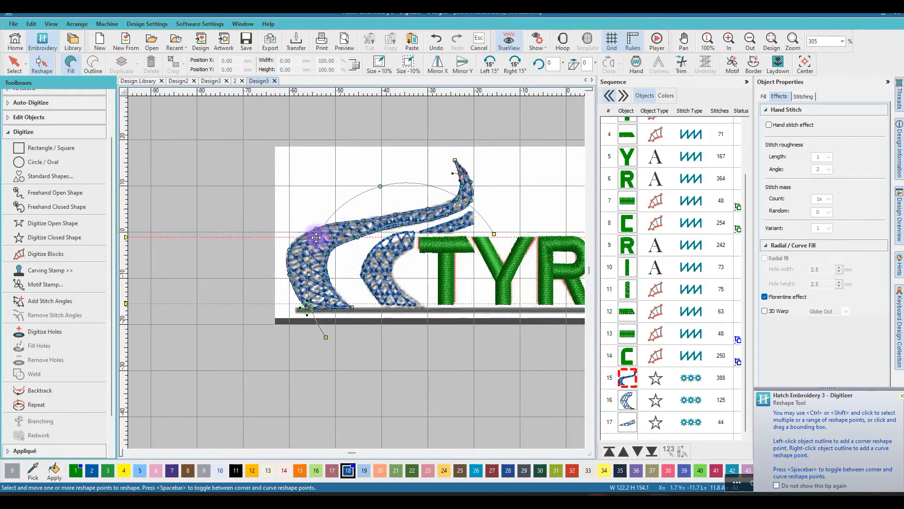
{"action": "key", "text": "space"}
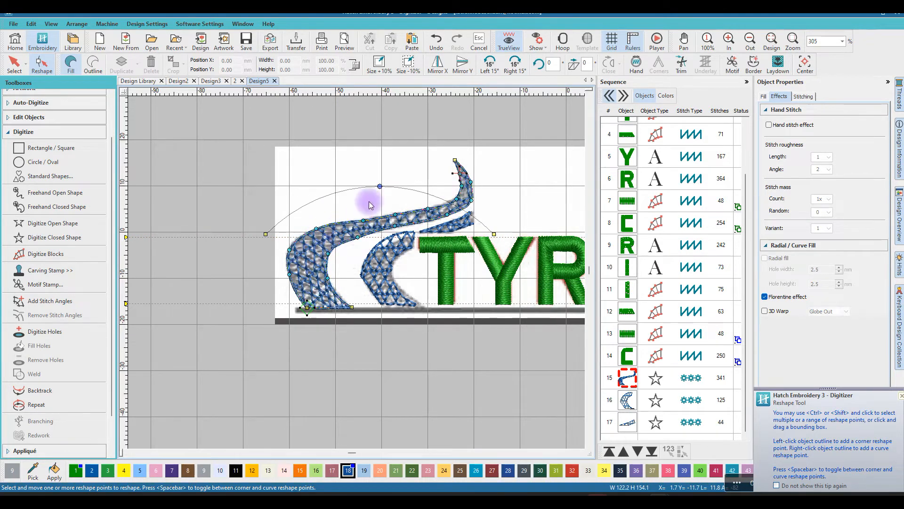
- Move the outer track's Florentine guide start to the track's base, pull its middle onto the track and add a curve point in the lower bend
{"action": "left_click_drag", "start_coordinate": [267, 235], "coordinate": [326, 313]}
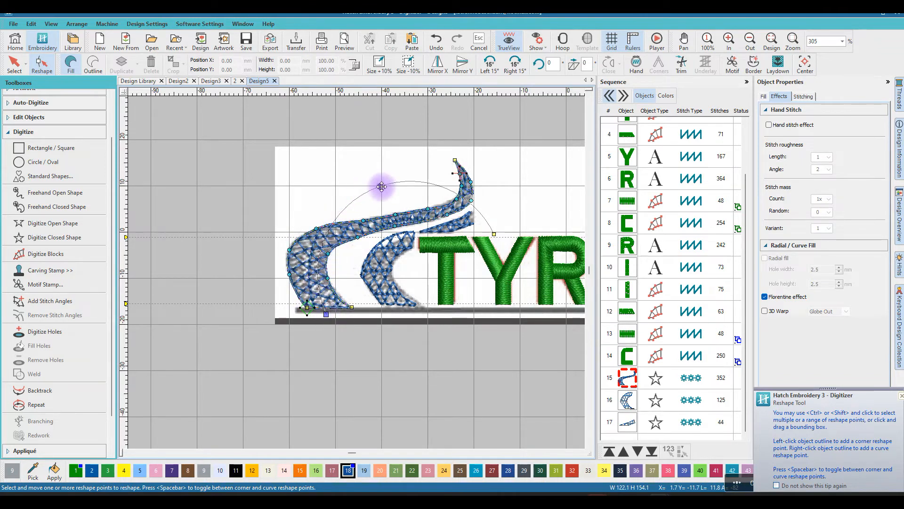
{"action": "left_click_drag", "start_coordinate": [380, 187], "coordinate": [379, 221]}
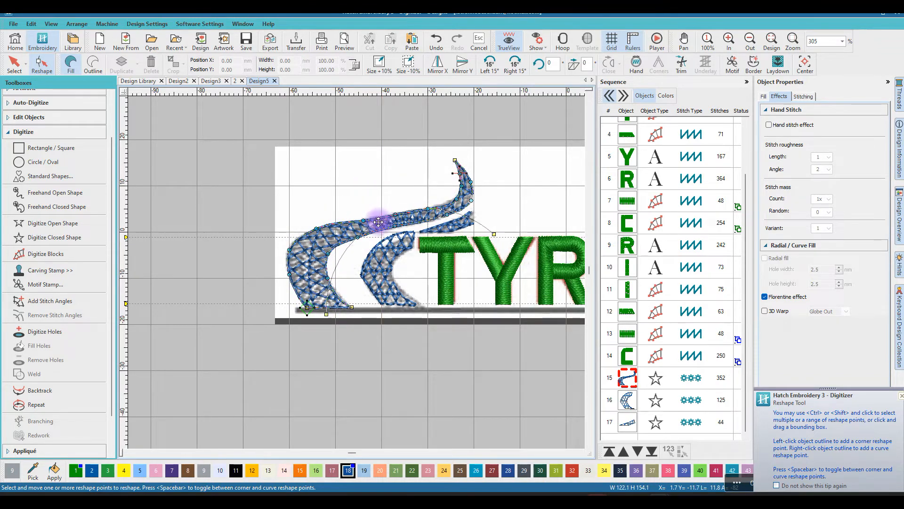
{"action": "right_click", "coordinate": [340, 258]}
{"action": "left_click_drag", "start_coordinate": [340, 259], "coordinate": [321, 249]}
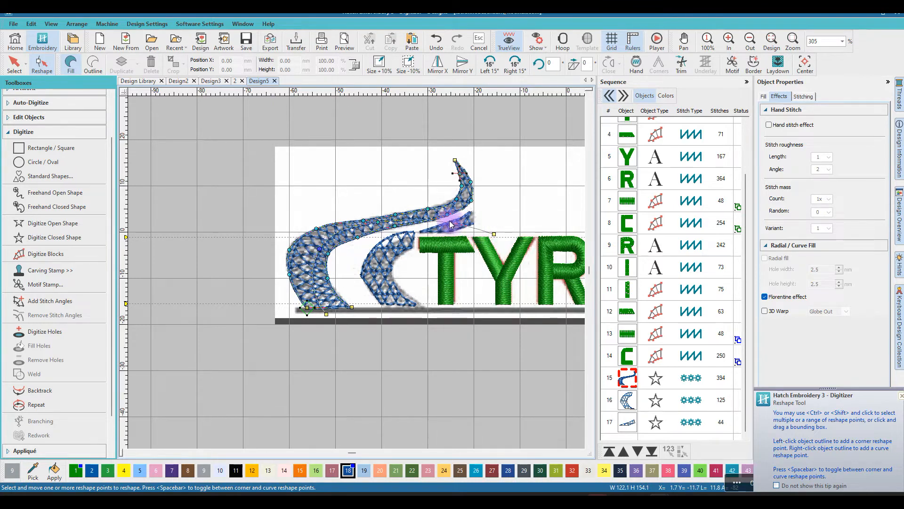
- Shape the Florentine guide line through the outer track's upper bend and bring its end close to the pointed tip
{"action": "left_click_drag", "start_coordinate": [445, 221], "coordinate": [445, 219]}
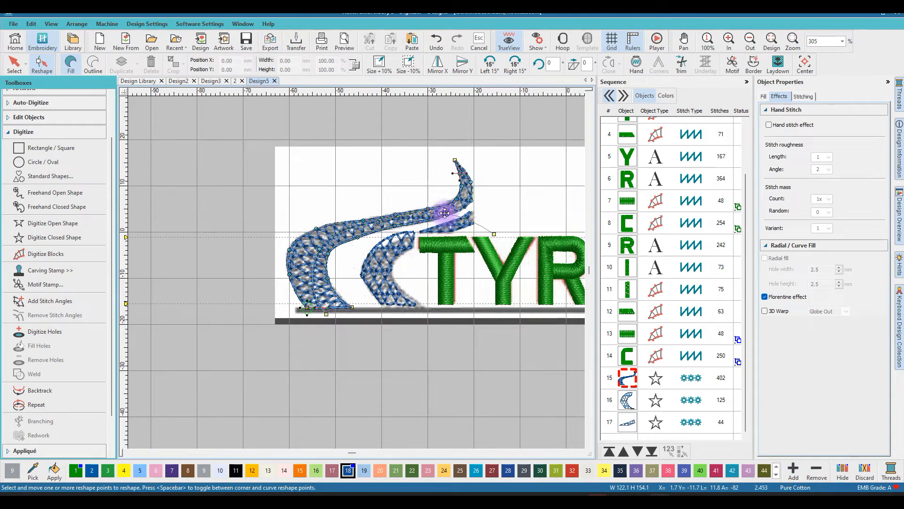
{"action": "left_click_drag", "start_coordinate": [444, 214], "coordinate": [444, 213]}
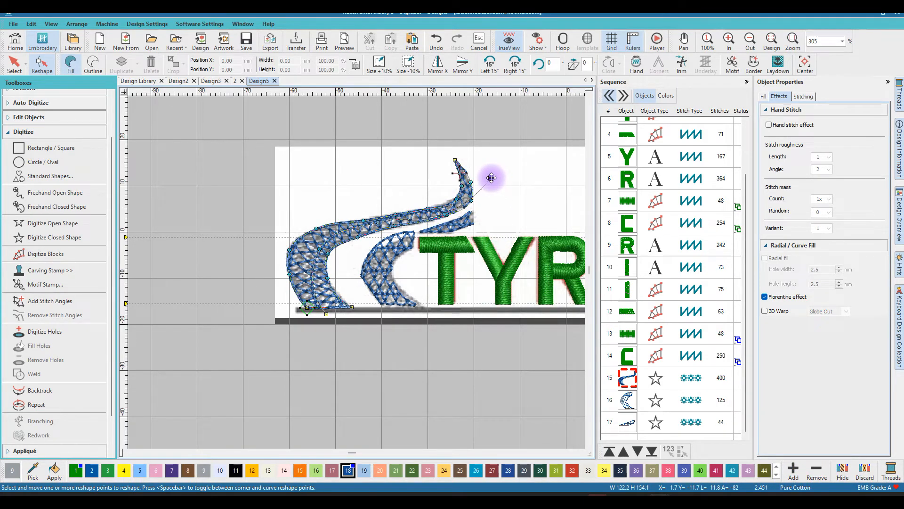
{"action": "left_click_drag", "start_coordinate": [491, 177], "coordinate": [491, 178]}
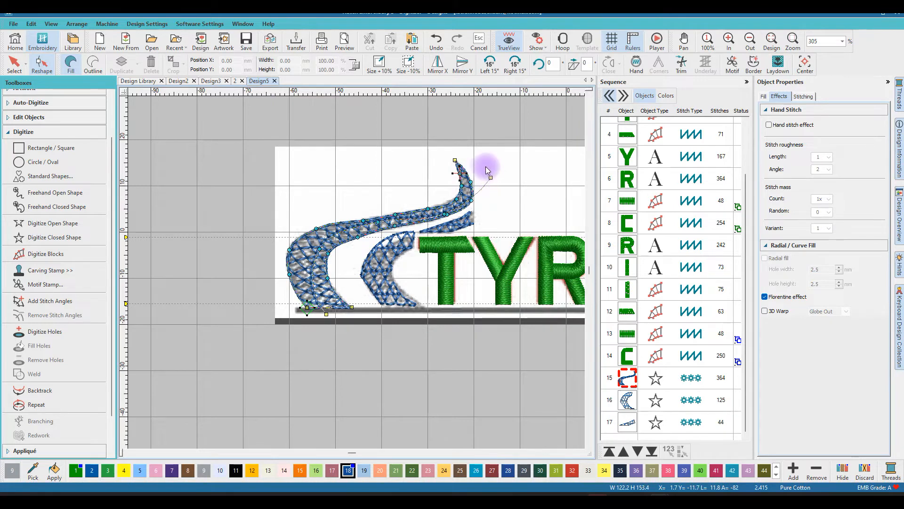
{"action": "left_click_drag", "start_coordinate": [491, 176], "coordinate": [474, 169]}
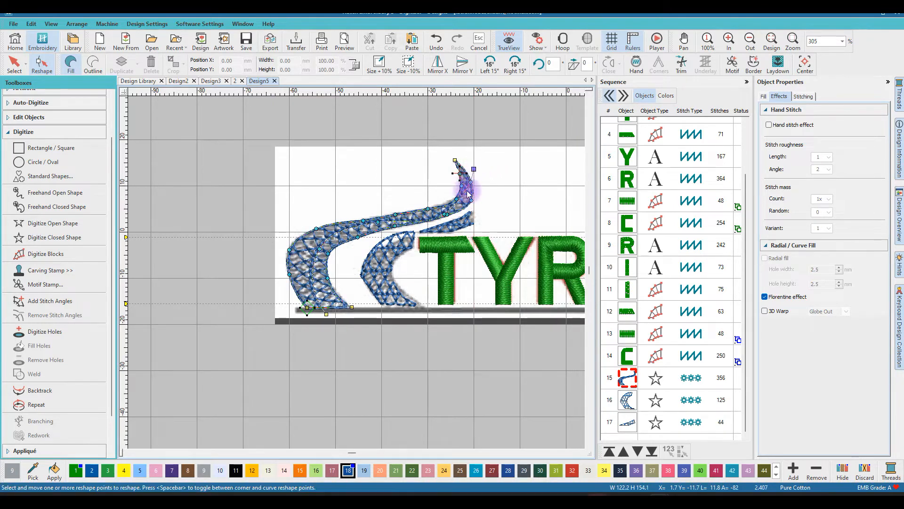
- Adjust the Florentine guide points around the outer track's upper bend and move the guide's end right beside the tip
{"action": "scroll", "coordinate": [440, 224], "scroll_direction": "up", "scroll_amount": 4}
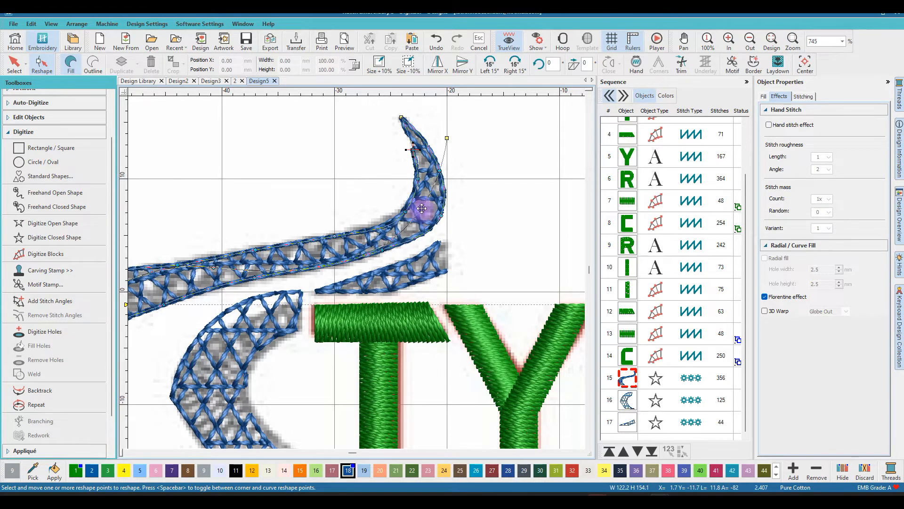
{"action": "left_click", "coordinate": [422, 208]}
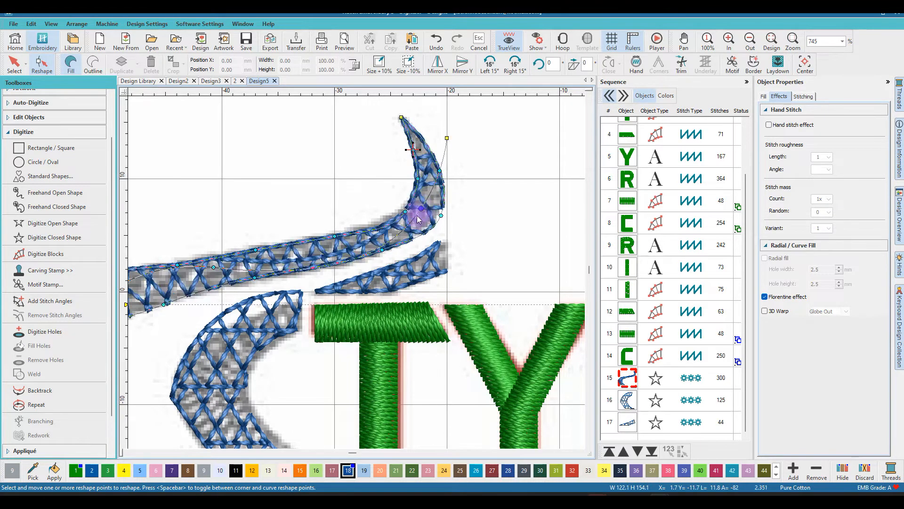
{"action": "left_click", "coordinate": [387, 243]}
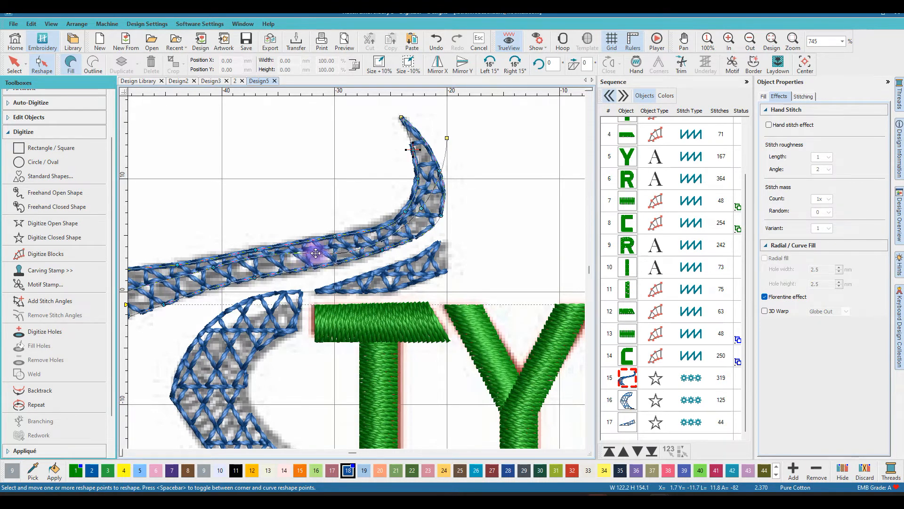
{"action": "left_click", "coordinate": [340, 251]}
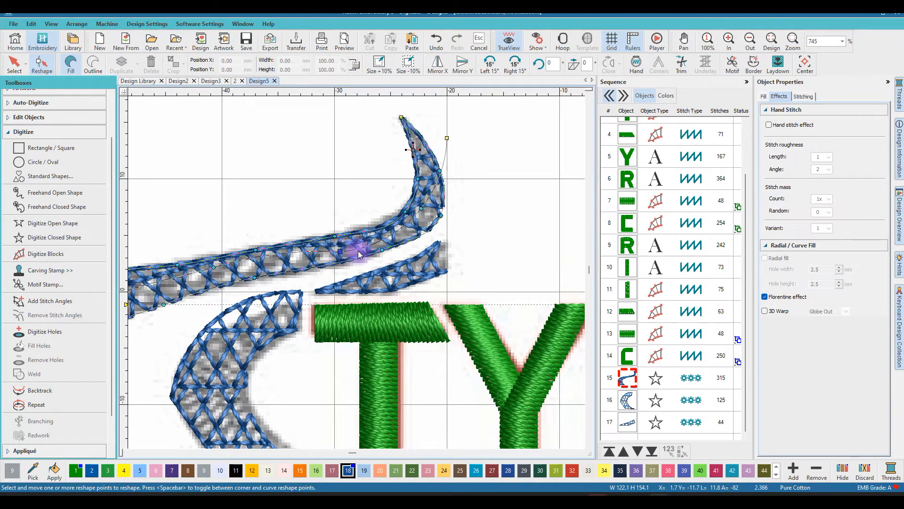
{"action": "left_click", "coordinate": [423, 211]}
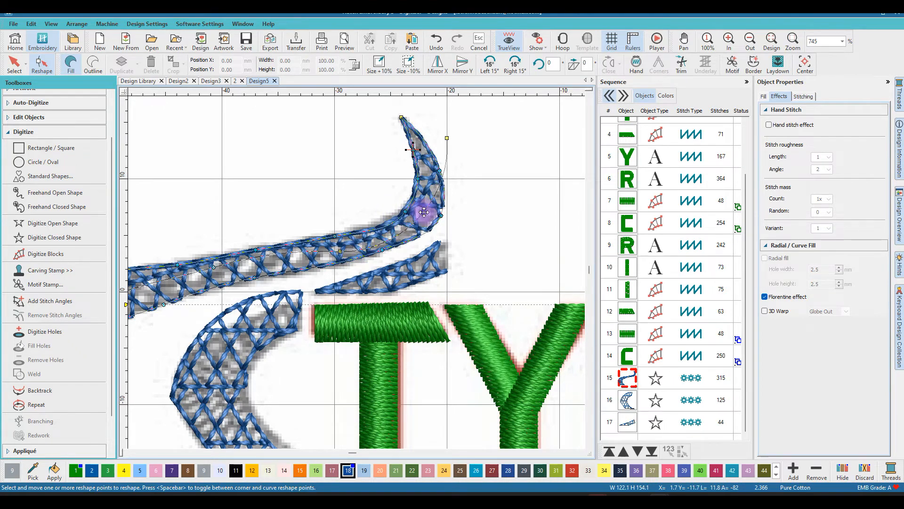
{"action": "left_click", "coordinate": [425, 137]}
- Refine the guide points along the outer track's long middle section and before its upper bend, and finish reshaping
{"action": "scroll", "coordinate": [300, 238], "scroll_direction": "down", "scroll_amount": 1}
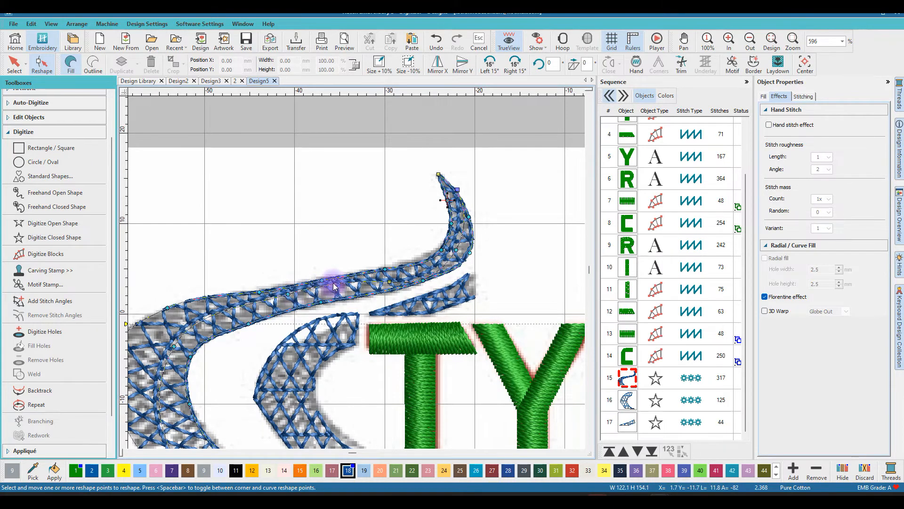
{"action": "left_click", "coordinate": [334, 285]}
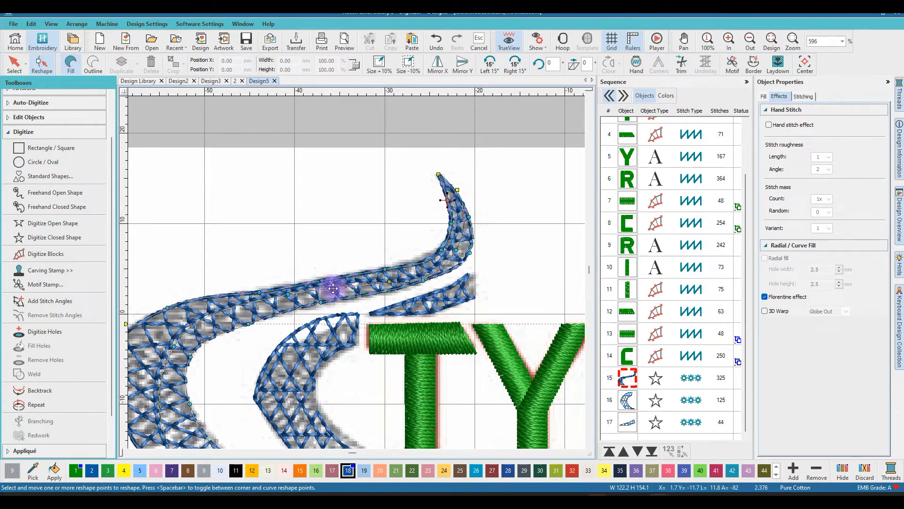
{"action": "left_click_drag", "start_coordinate": [334, 289], "coordinate": [288, 296]}
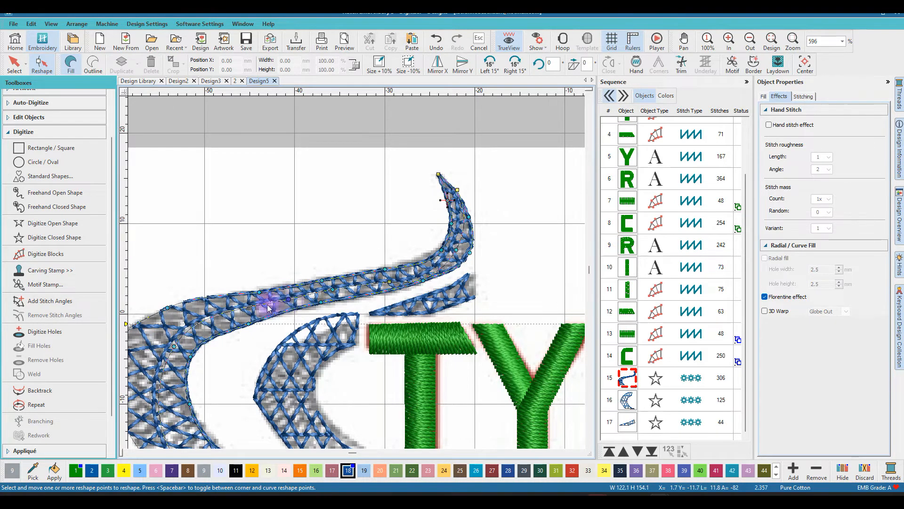
{"action": "scroll", "coordinate": [278, 303], "scroll_direction": "down", "scroll_amount": 1}
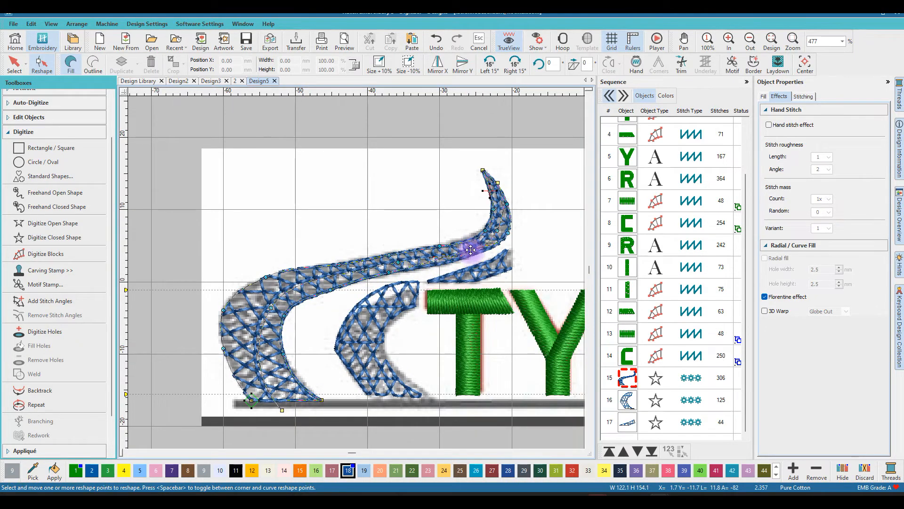
{"action": "left_click_drag", "start_coordinate": [472, 252], "coordinate": [474, 260]}
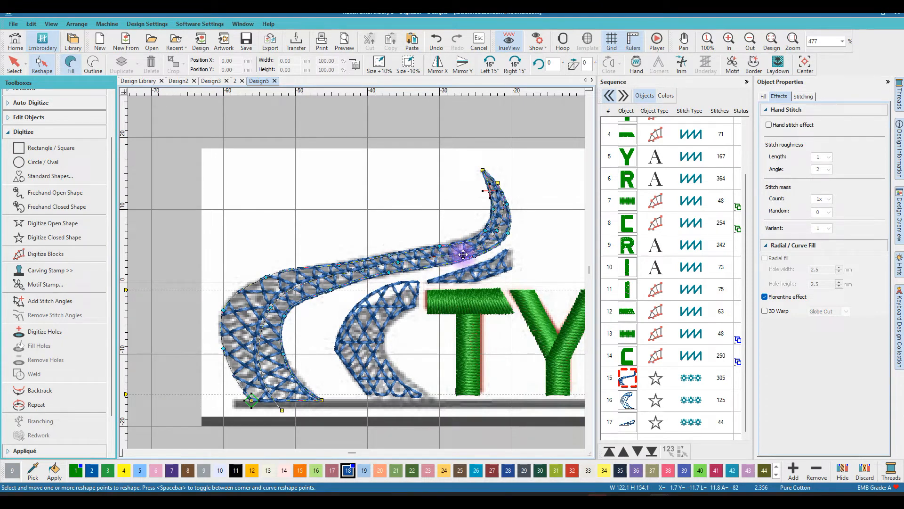
{"action": "left_click", "coordinate": [470, 250]}
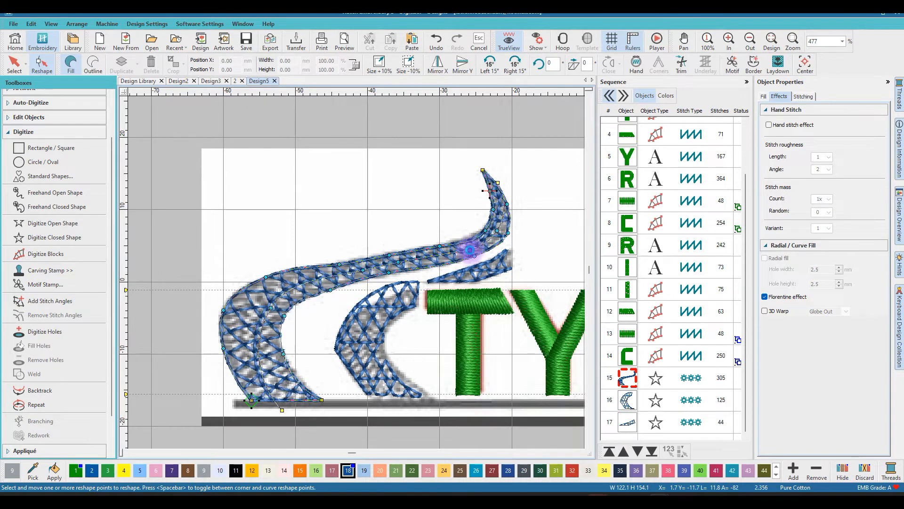
{"action": "scroll", "coordinate": [533, 225], "scroll_direction": "down", "scroll_amount": 2}
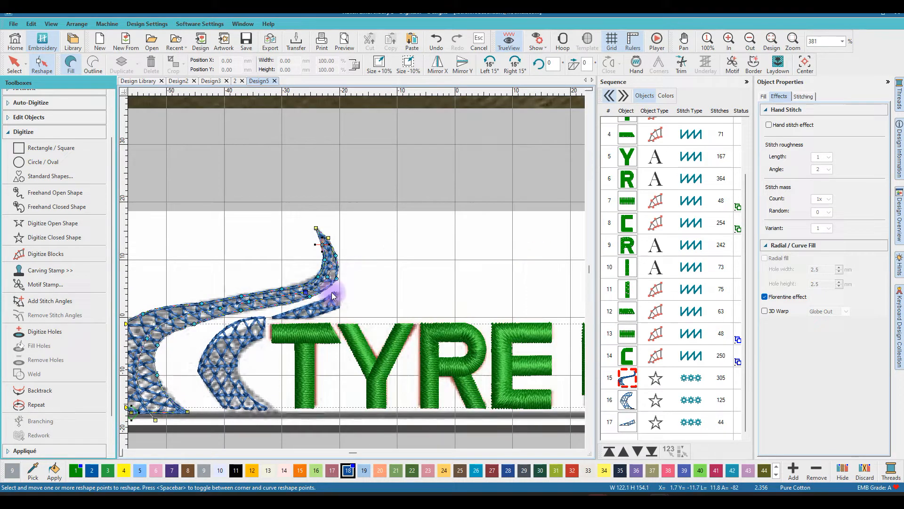
{"action": "left_click", "coordinate": [14, 64]}
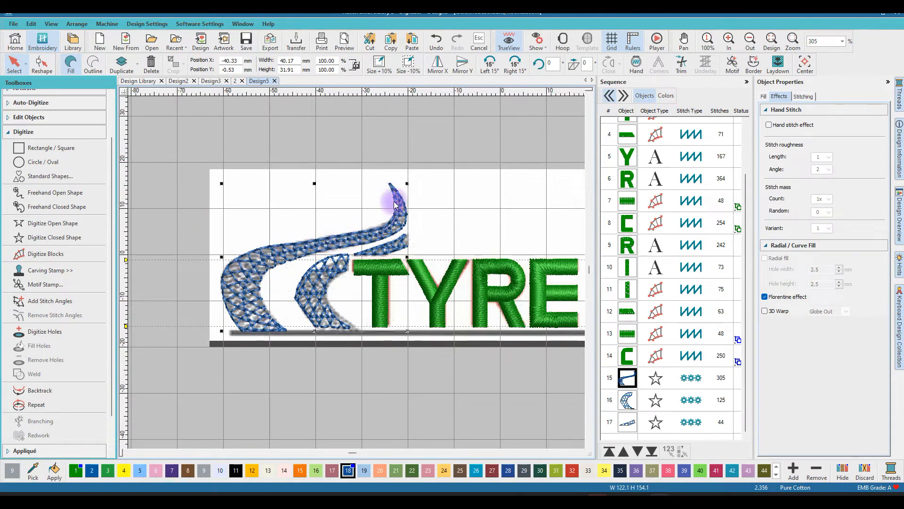
- Apply the Florentine effect to the inner track, move its guide ends to the track's top and base, and bend the guide along its curve
{"action": "left_click", "coordinate": [315, 295]}
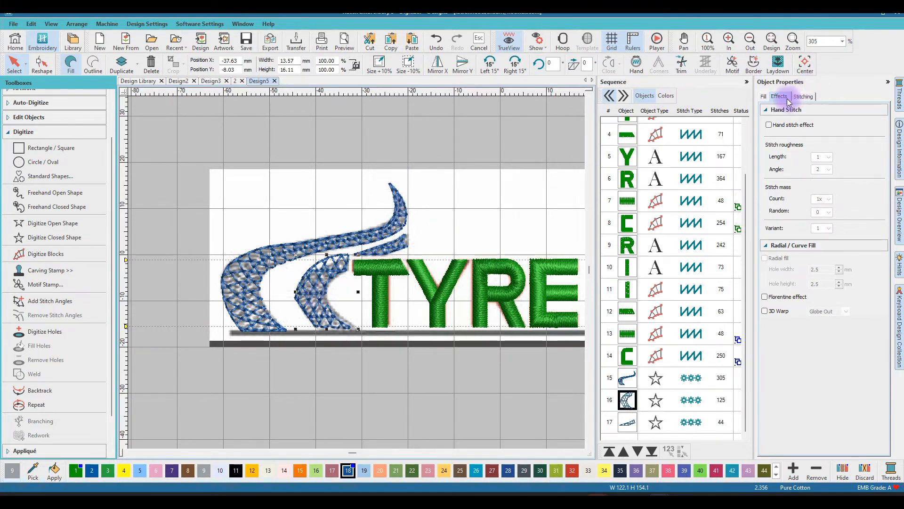
{"action": "left_click", "coordinate": [765, 298]}
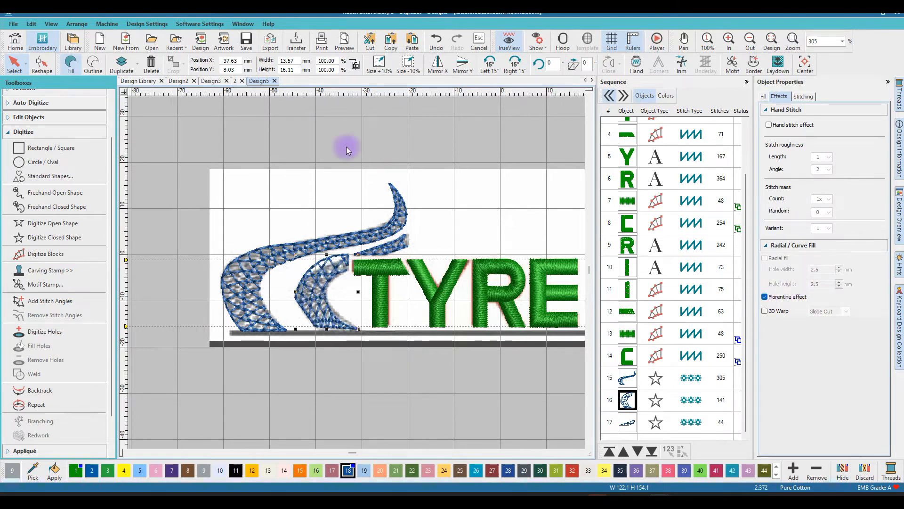
{"action": "left_click", "coordinate": [41, 65]}
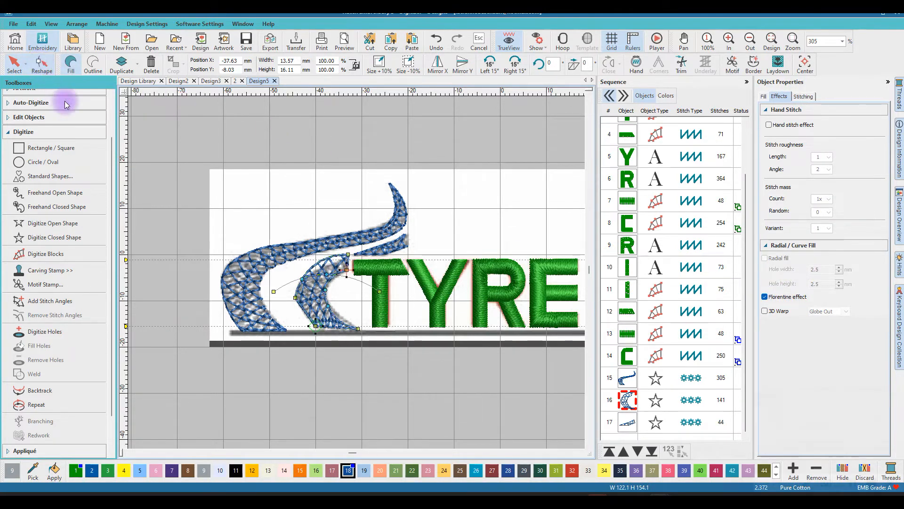
{"action": "left_click_drag", "start_coordinate": [379, 291], "coordinate": [376, 259]}
{"action": "left_click_drag", "start_coordinate": [274, 292], "coordinate": [333, 343]}
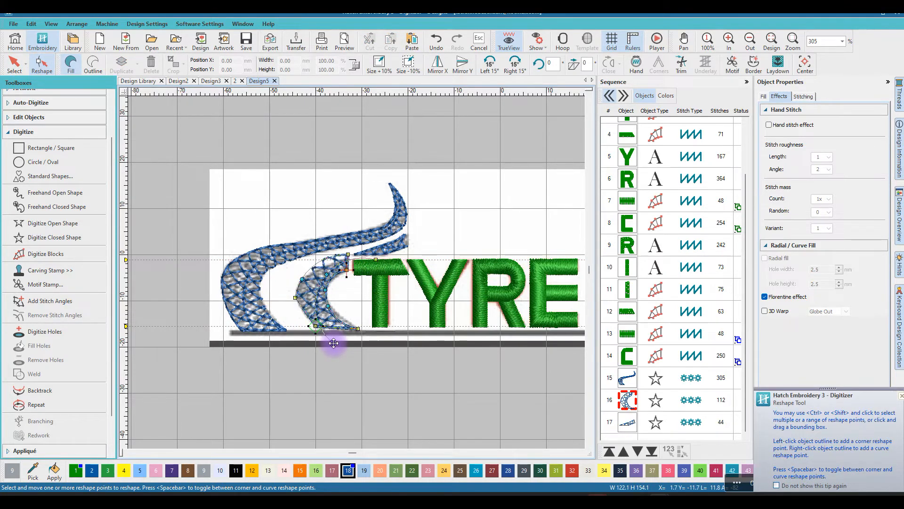
{"action": "left_click", "coordinate": [319, 279]}
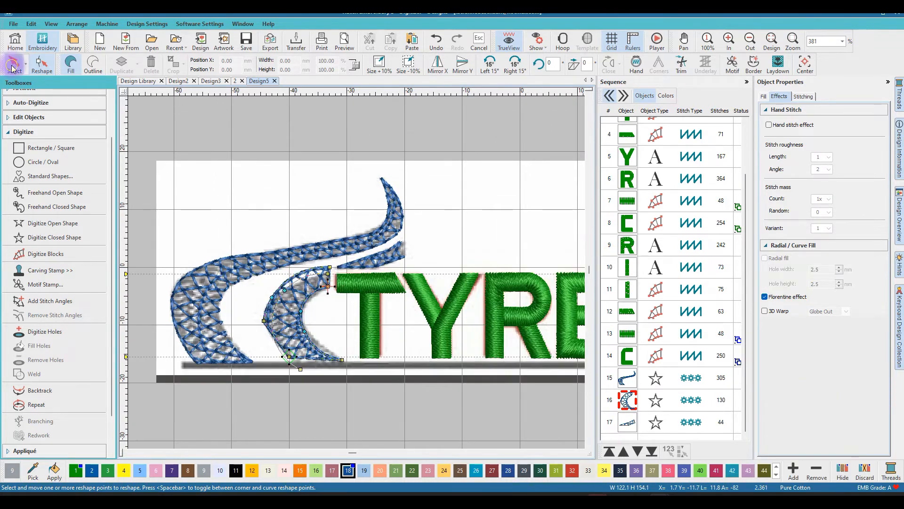
{"action": "left_click", "coordinate": [16, 66]}
- Digitize the check mark between the T and E of RITE as a closed satin-filled shape with five corner points
{"action": "scroll", "coordinate": [362, 259], "scroll_direction": "down", "scroll_amount": 4}
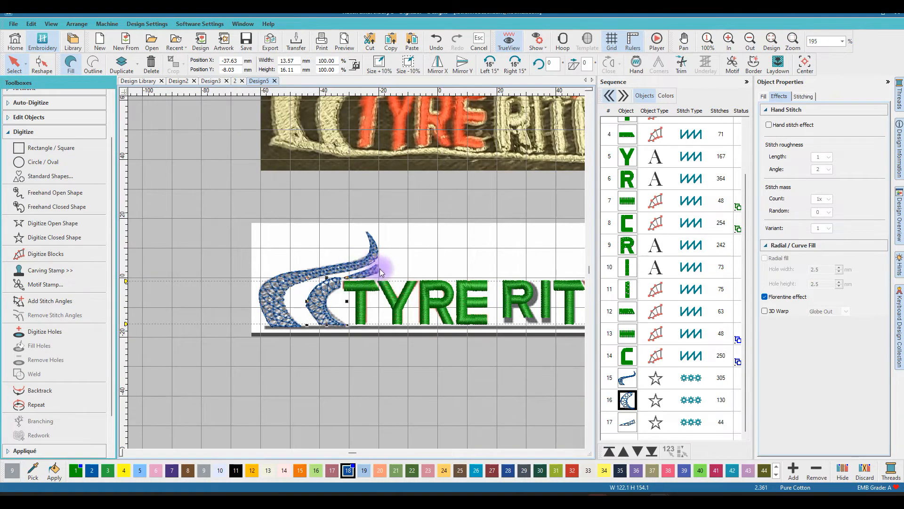
{"action": "scroll", "coordinate": [450, 319], "scroll_direction": "down", "scroll_amount": 1}
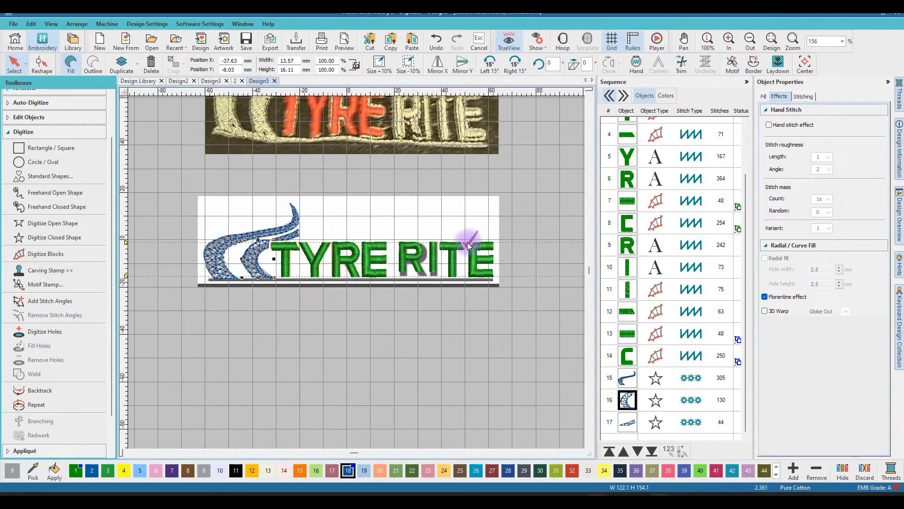
{"action": "scroll", "coordinate": [473, 255], "scroll_direction": "up", "scroll_amount": 3}
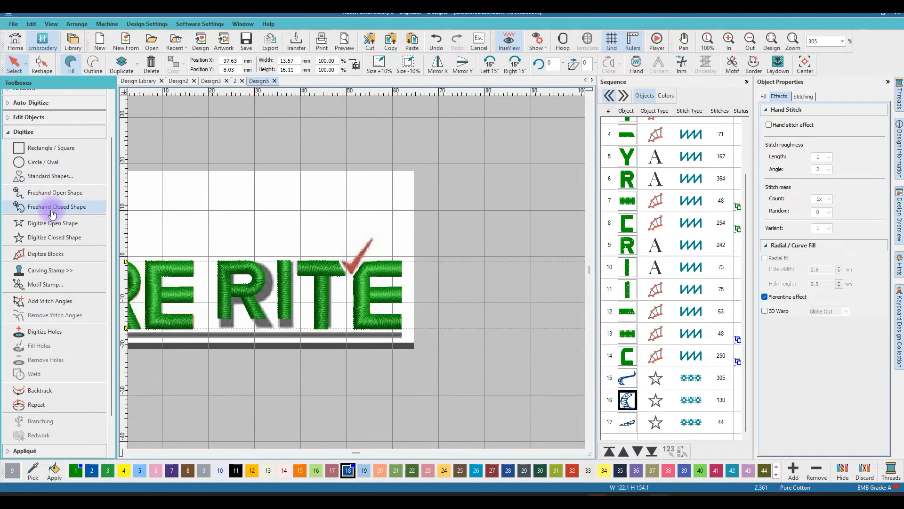
{"action": "left_click", "coordinate": [49, 238]}
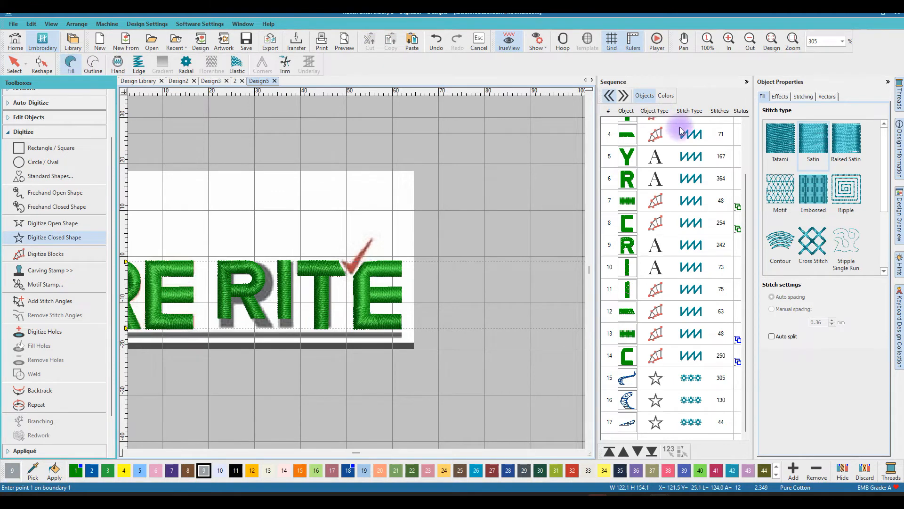
{"action": "left_click", "coordinate": [812, 137]}
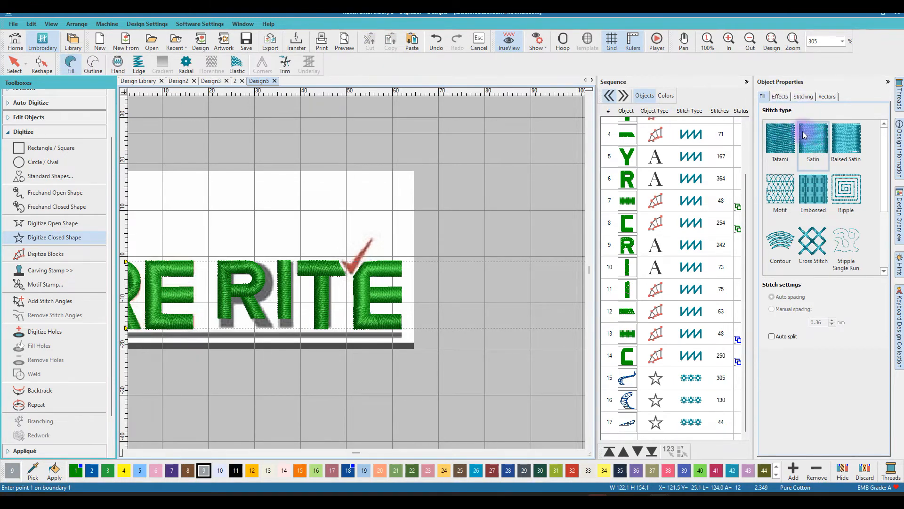
{"action": "left_click", "coordinate": [889, 84]}
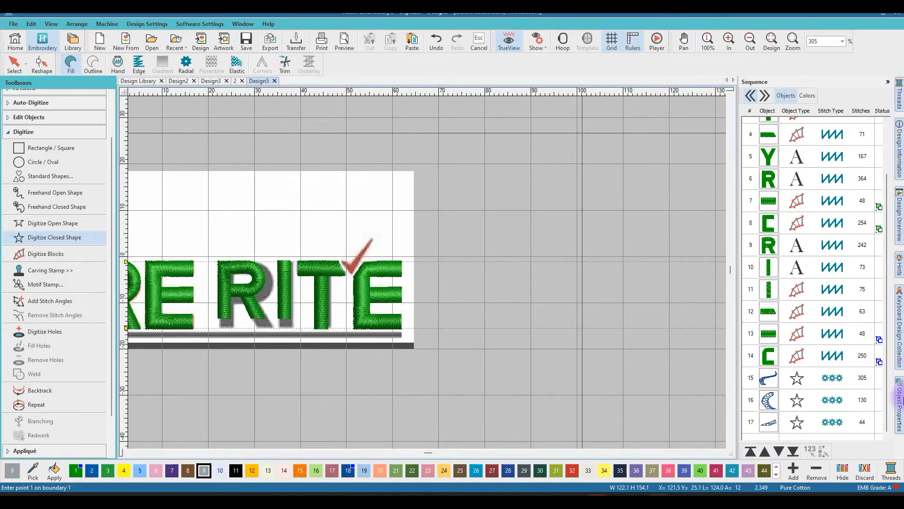
{"action": "left_click", "coordinate": [899, 409]}
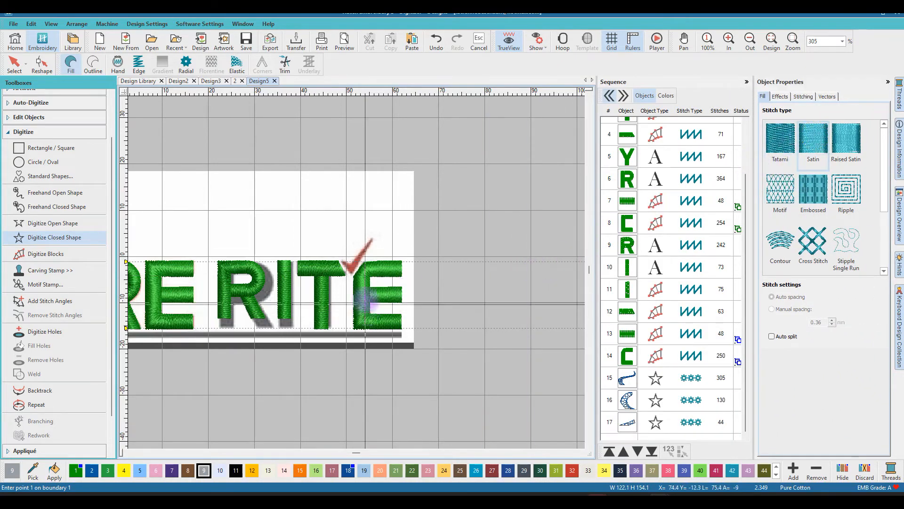
{"action": "scroll", "coordinate": [372, 263], "scroll_direction": "up", "scroll_amount": 1}
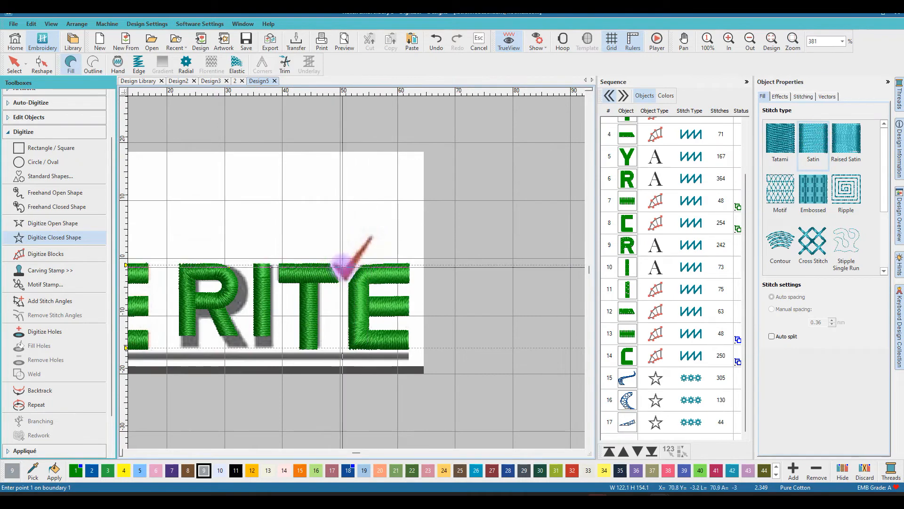
{"action": "scroll", "coordinate": [340, 261], "scroll_direction": "up", "scroll_amount": 4}
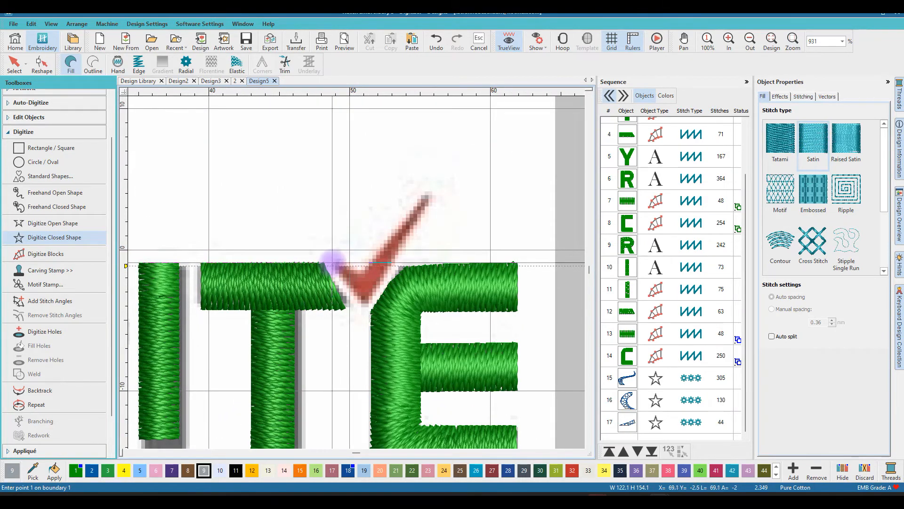
{"action": "left_click", "coordinate": [332, 262]}
{"action": "left_click", "coordinate": [363, 305]}
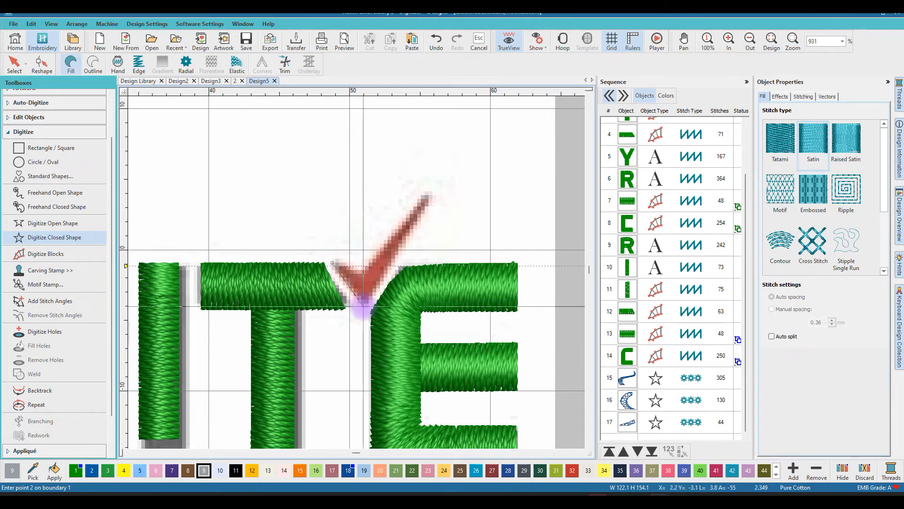
{"action": "left_click", "coordinate": [429, 201]}
{"action": "left_click", "coordinate": [427, 193]}
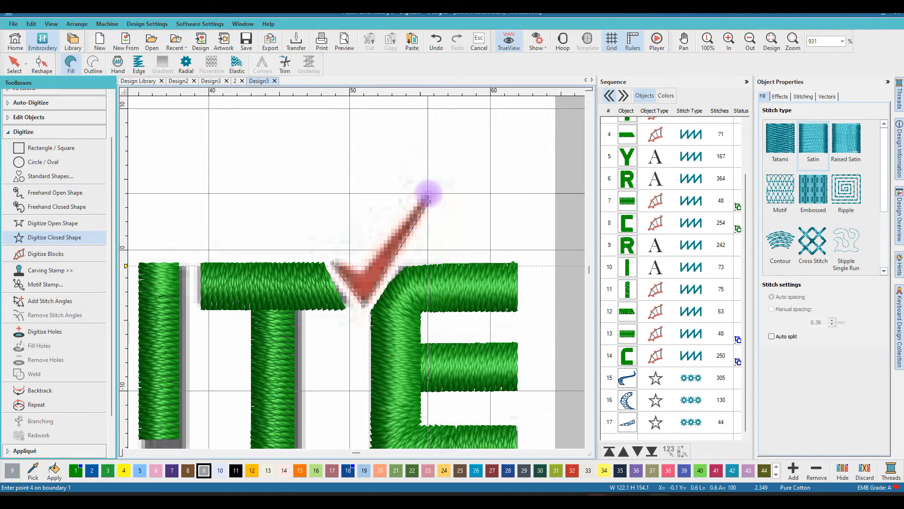
{"action": "left_click", "coordinate": [361, 272]}
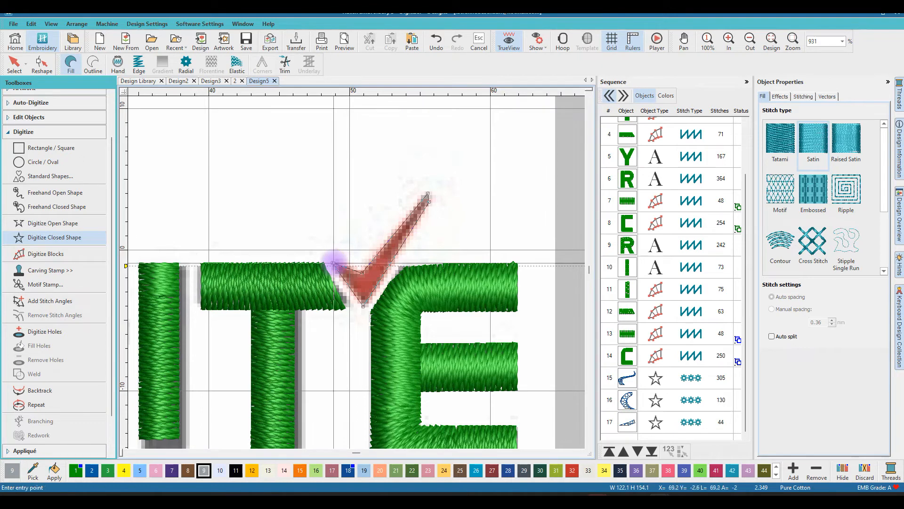
{"action": "key", "text": "Return"}
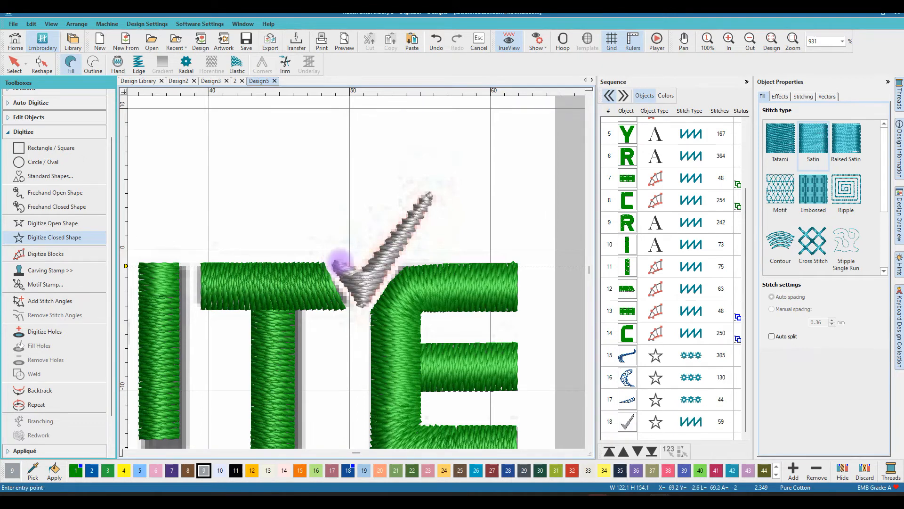
- Recolor the check mark and all letters of TYRE, including the T's crossbar, with red thread 32
{"action": "left_click", "coordinate": [16, 73]}
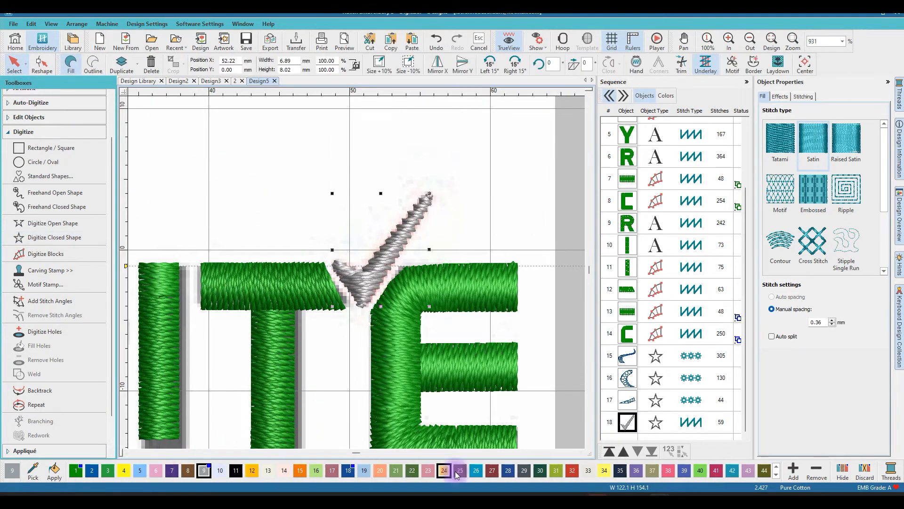
{"action": "left_click", "coordinate": [572, 470]}
{"action": "scroll", "coordinate": [355, 272], "scroll_direction": "down", "scroll_amount": 1}
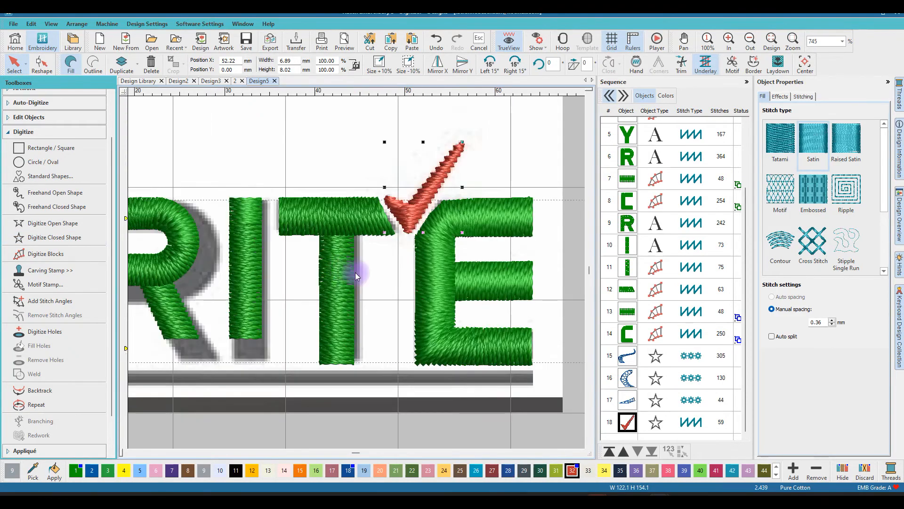
{"action": "scroll", "coordinate": [355, 272], "scroll_direction": "down", "scroll_amount": 5}
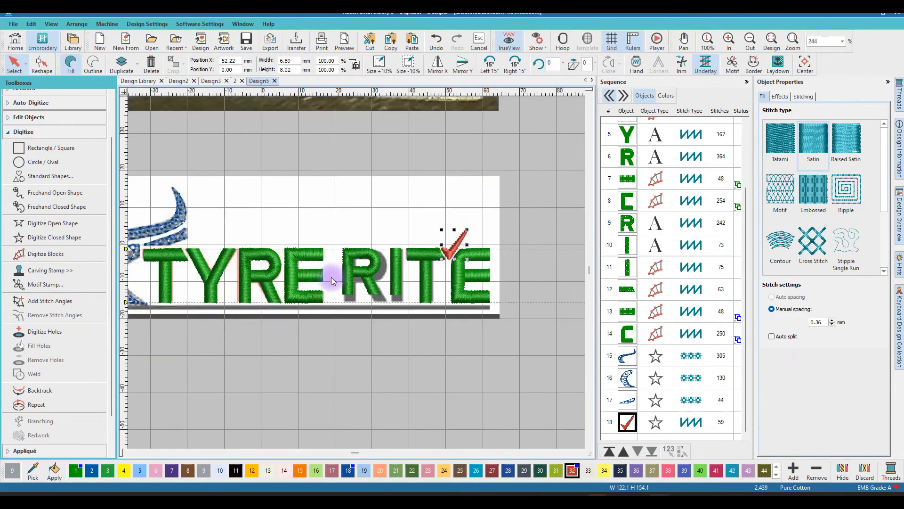
{"action": "scroll", "coordinate": [331, 276], "scroll_direction": "down", "scroll_amount": 1}
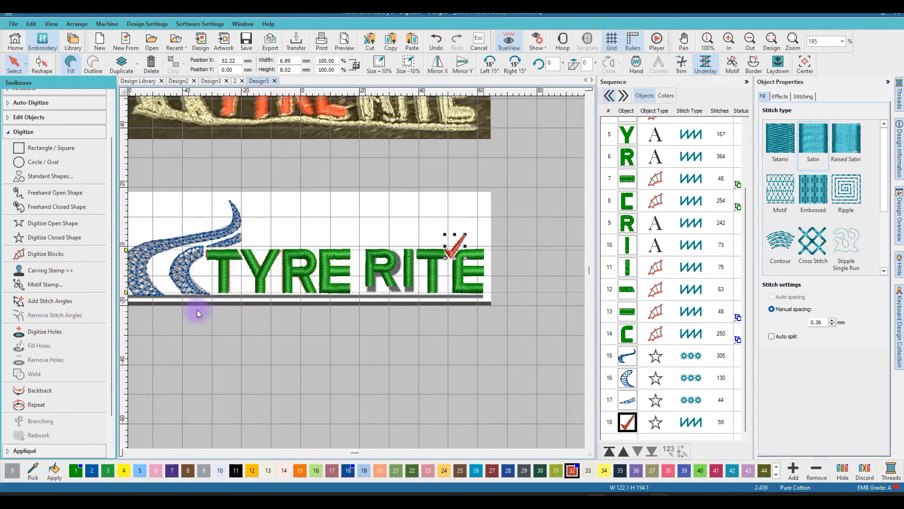
{"action": "left_click_drag", "start_coordinate": [210, 314], "coordinate": [352, 242]}
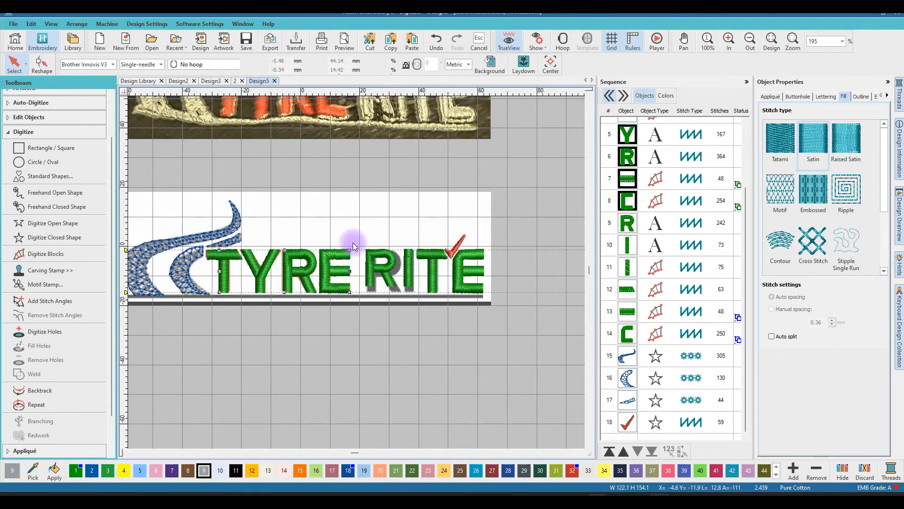
{"action": "left_click", "coordinate": [572, 471]}
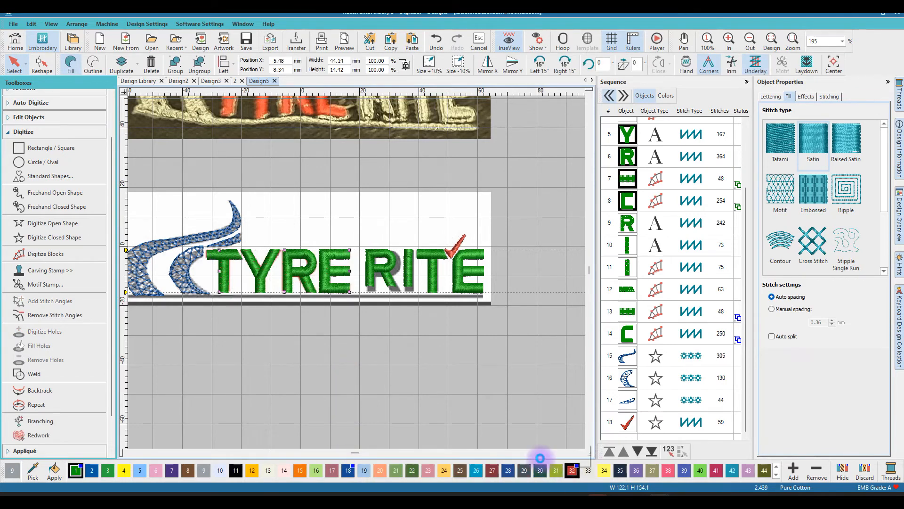
{"action": "left_click", "coordinate": [225, 256]}
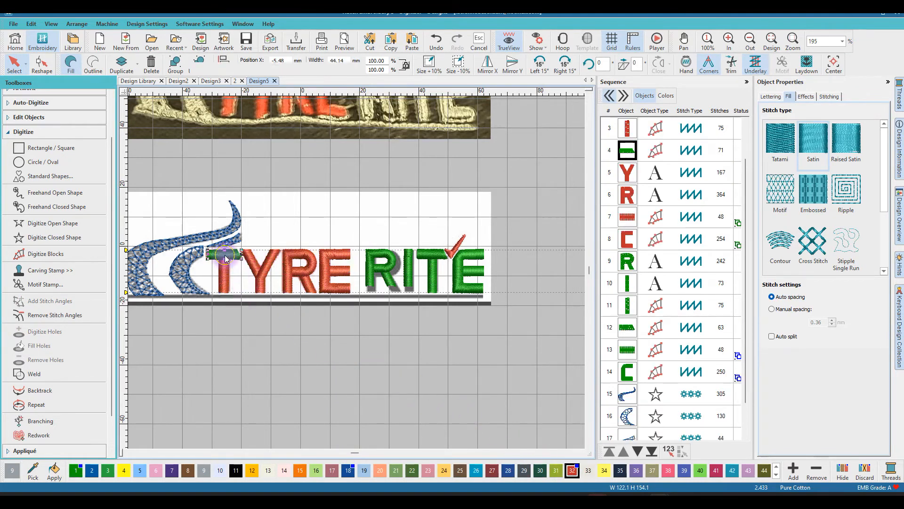
{"action": "left_click", "coordinate": [572, 471]}
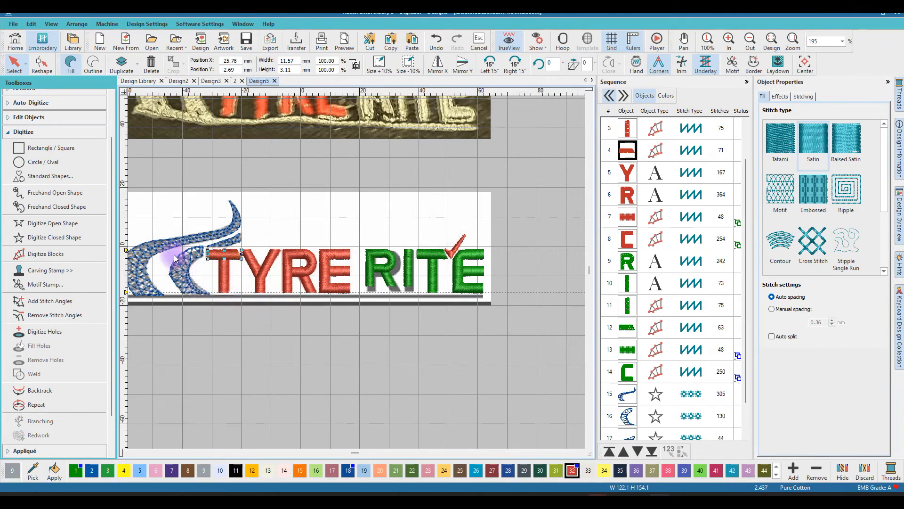
- List the stitching sequence by colors and recolor the whole blue tyre-track block with grey thread 9
{"action": "scroll", "coordinate": [182, 254], "scroll_direction": "down", "scroll_amount": 1}
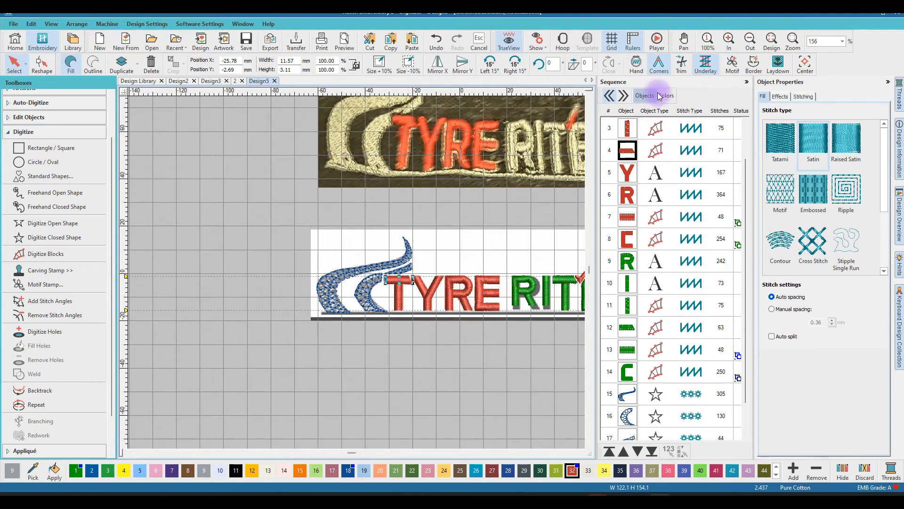
{"action": "left_click", "coordinate": [625, 96]}
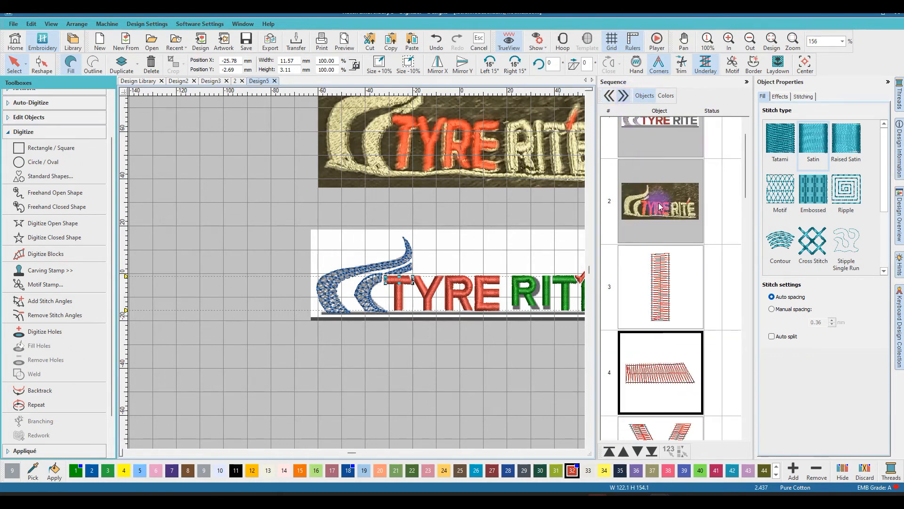
{"action": "left_click", "coordinate": [608, 97]}
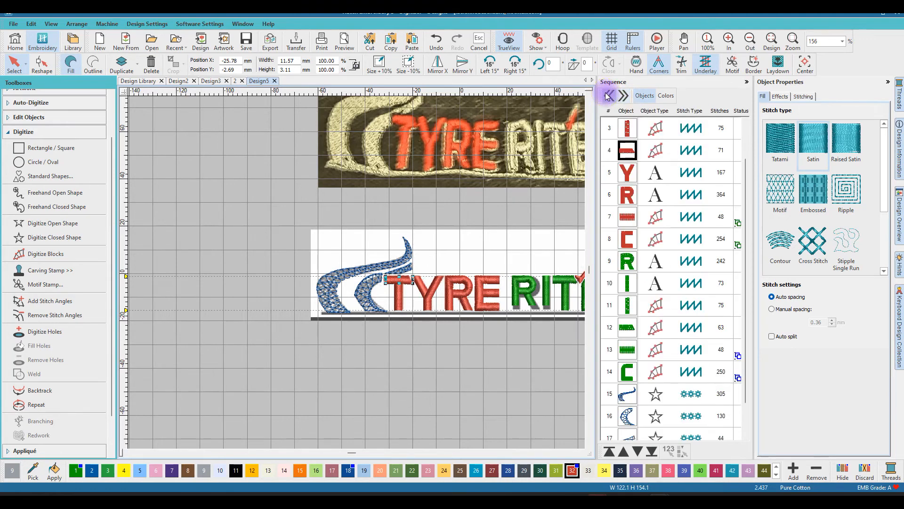
{"action": "left_click", "coordinate": [665, 96]}
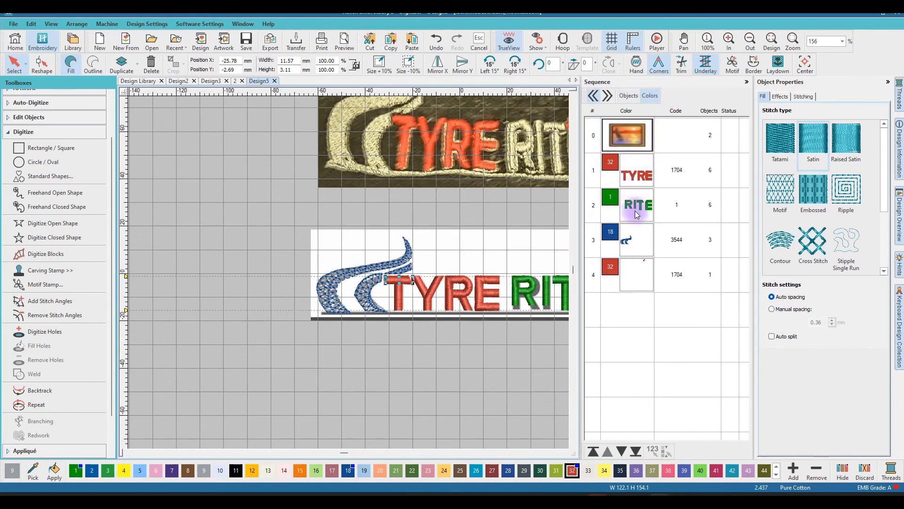
{"action": "left_click", "coordinate": [636, 241]}
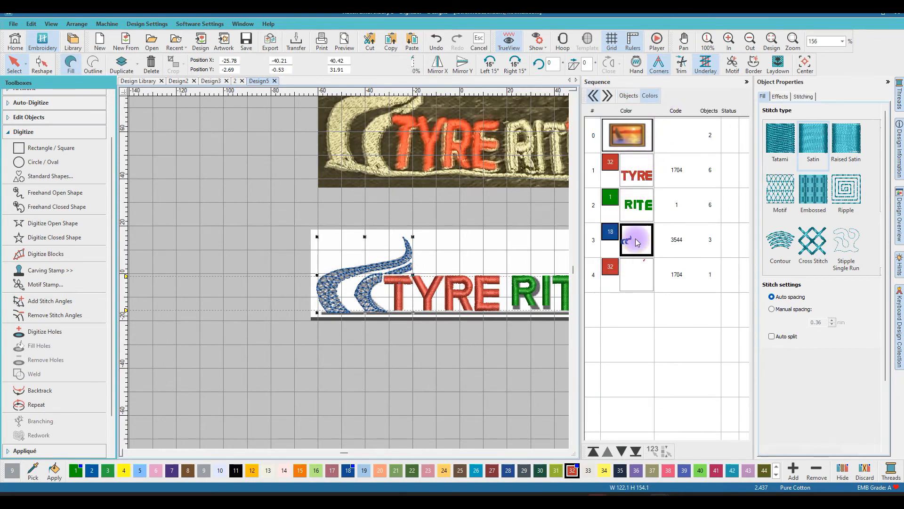
{"action": "left_click", "coordinate": [206, 472]}
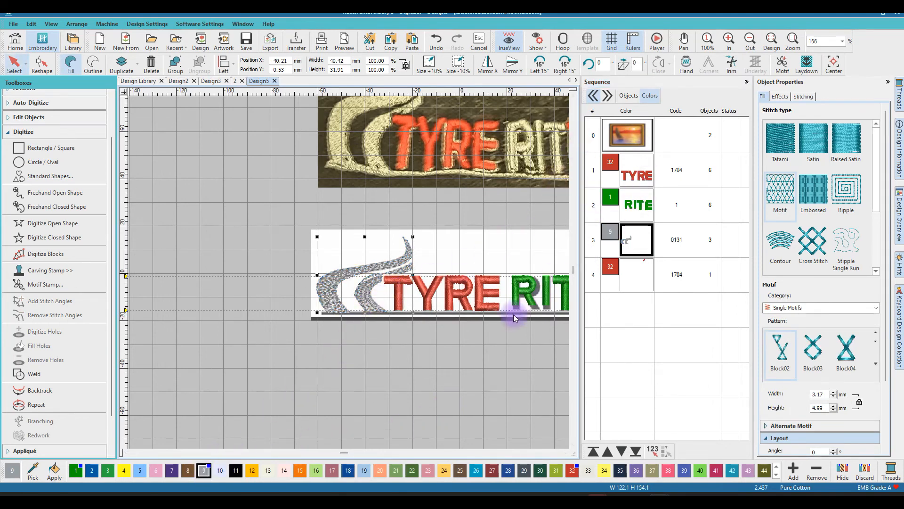
- Digitize a straight open satin line, 1.75 mm wide and about 120 mm long, from the outer track's base to below the last E
{"action": "scroll", "coordinate": [503, 325], "scroll_direction": "down", "scroll_amount": 1}
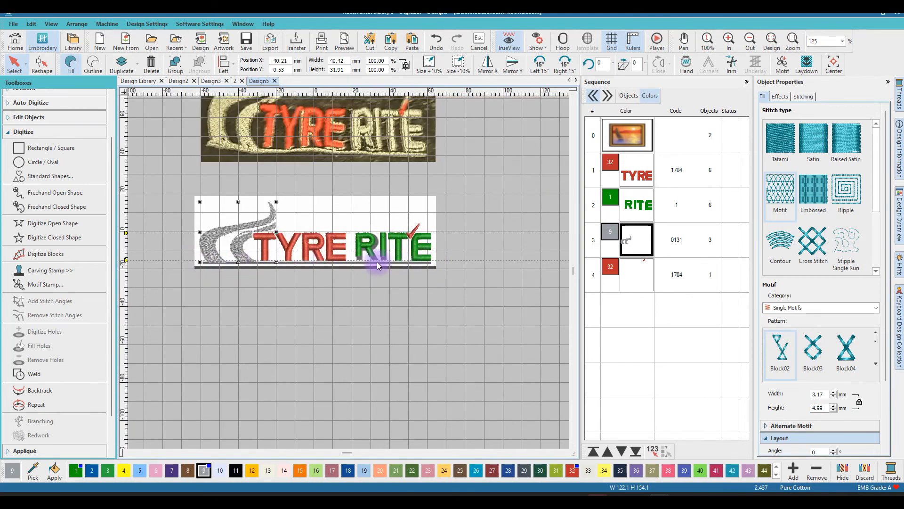
{"action": "left_click", "coordinate": [46, 224]}
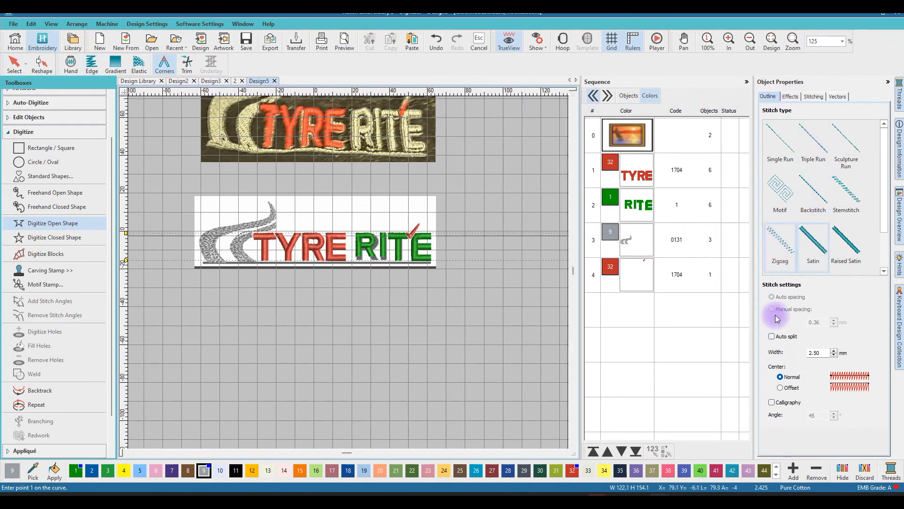
{"action": "left_click", "coordinate": [804, 352]}
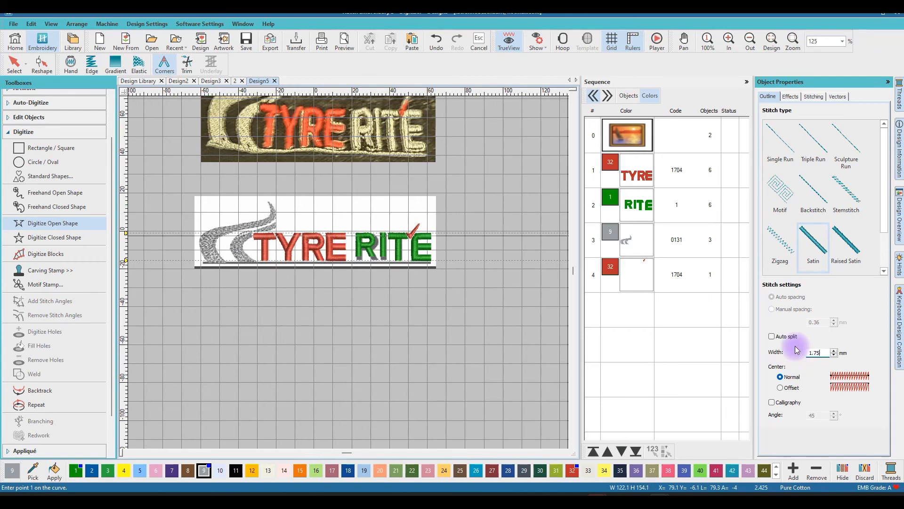
{"action": "scroll", "coordinate": [203, 259], "scroll_direction": "up", "scroll_amount": 2}
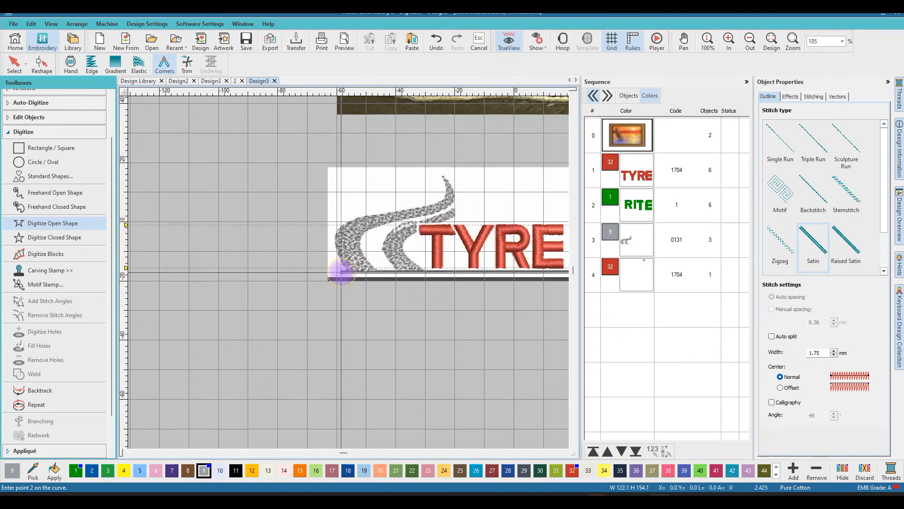
{"action": "scroll", "coordinate": [485, 271], "scroll_direction": "right", "scroll_amount": 2}
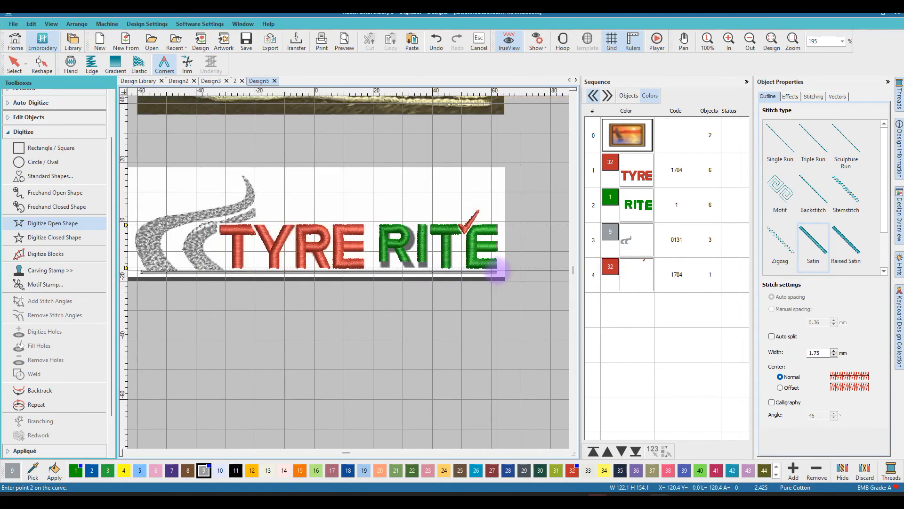
{"action": "key", "text": "Return"}
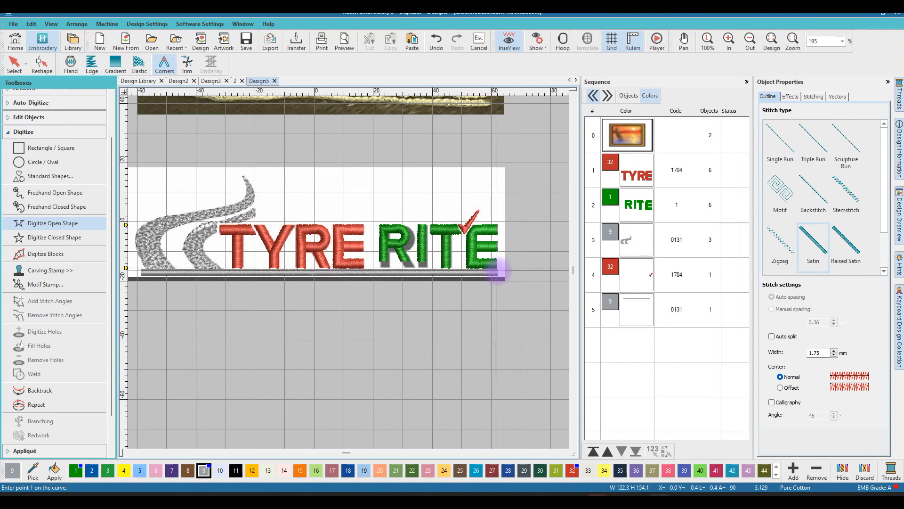
- Set the satin width of the grey line under the lettering to 1.50 mm and deselect it
{"action": "scroll", "coordinate": [284, 254], "scroll_direction": "down", "scroll_amount": 1}
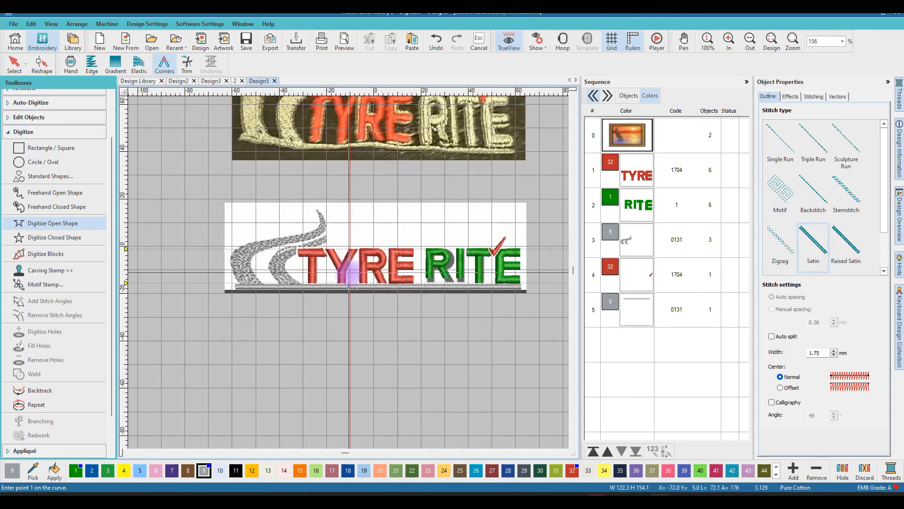
{"action": "left_click_drag", "start_coordinate": [821, 352], "coordinate": [816, 353]}
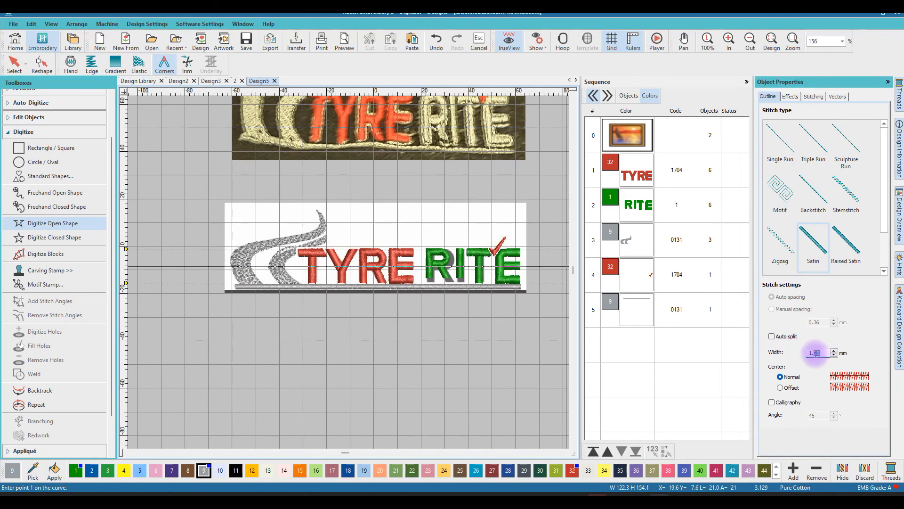
{"action": "key", "text": "Escape"}
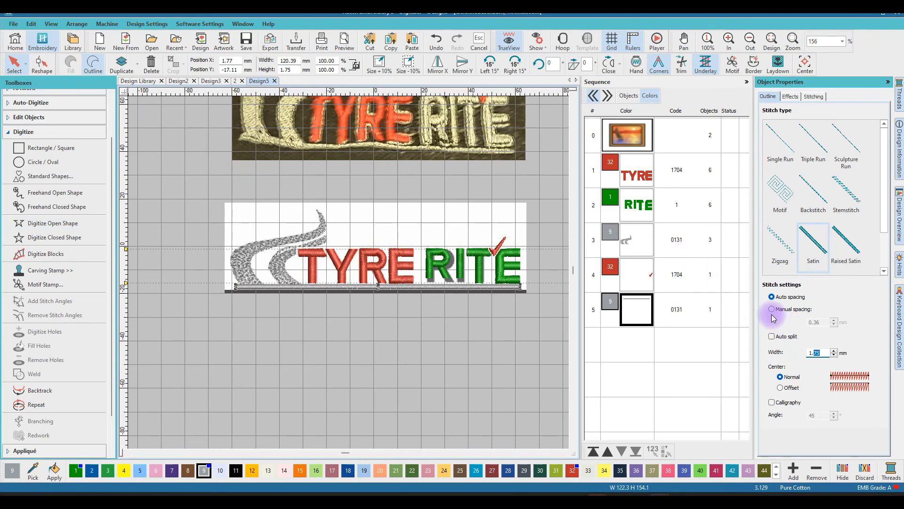
{"action": "type", "text": "50"}
{"action": "key", "text": "Return"}
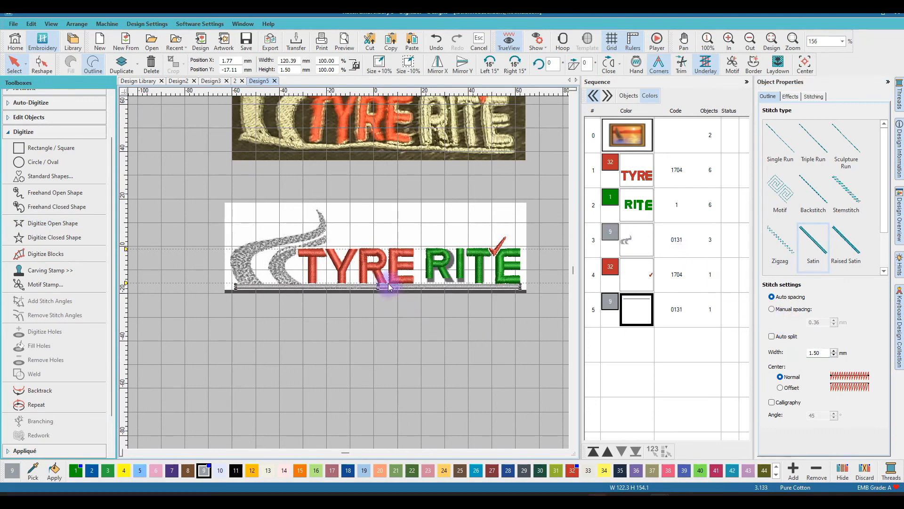
{"action": "left_click", "coordinate": [371, 309]}
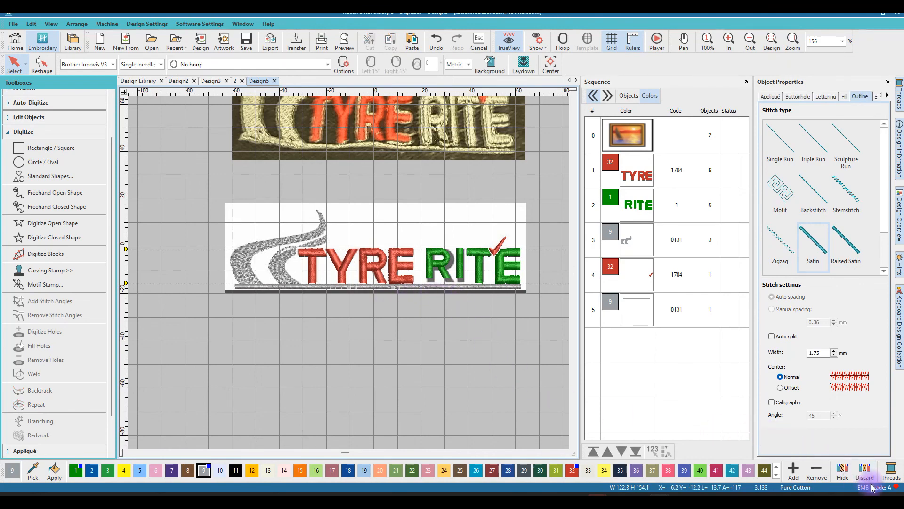